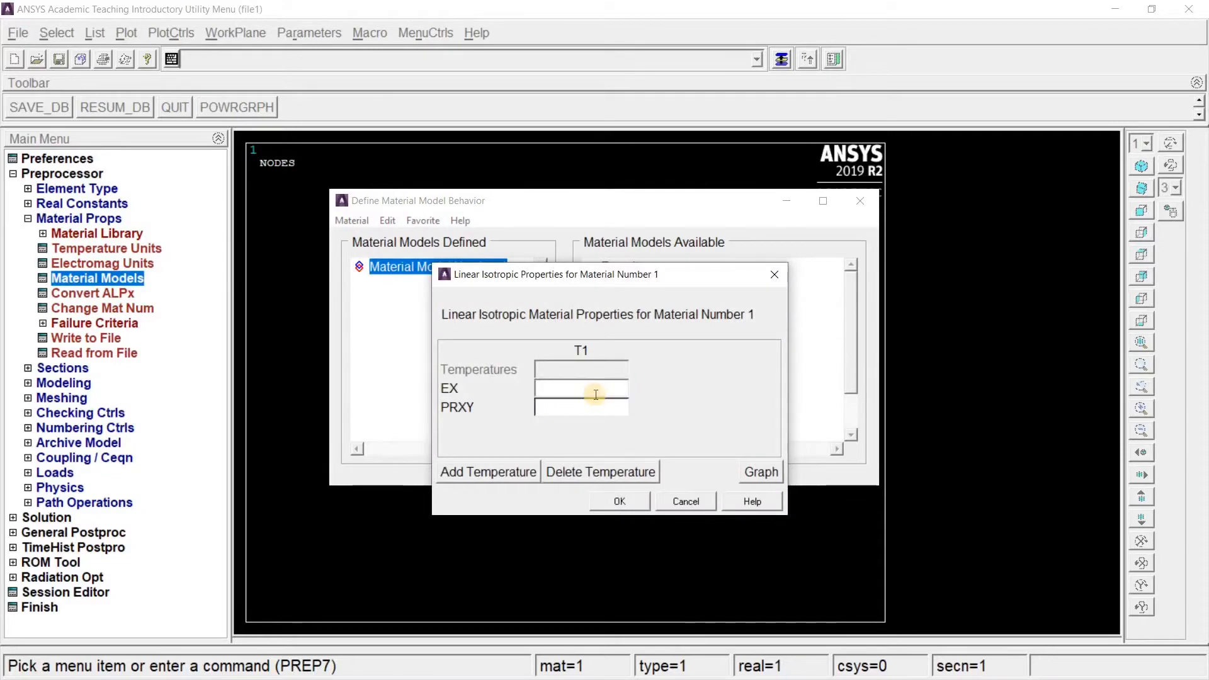
Define linear isotropic properties for material 1 with EX 210e3 and PRXY 0.27, and close the material model definition
text(210e3)
key(Tab)
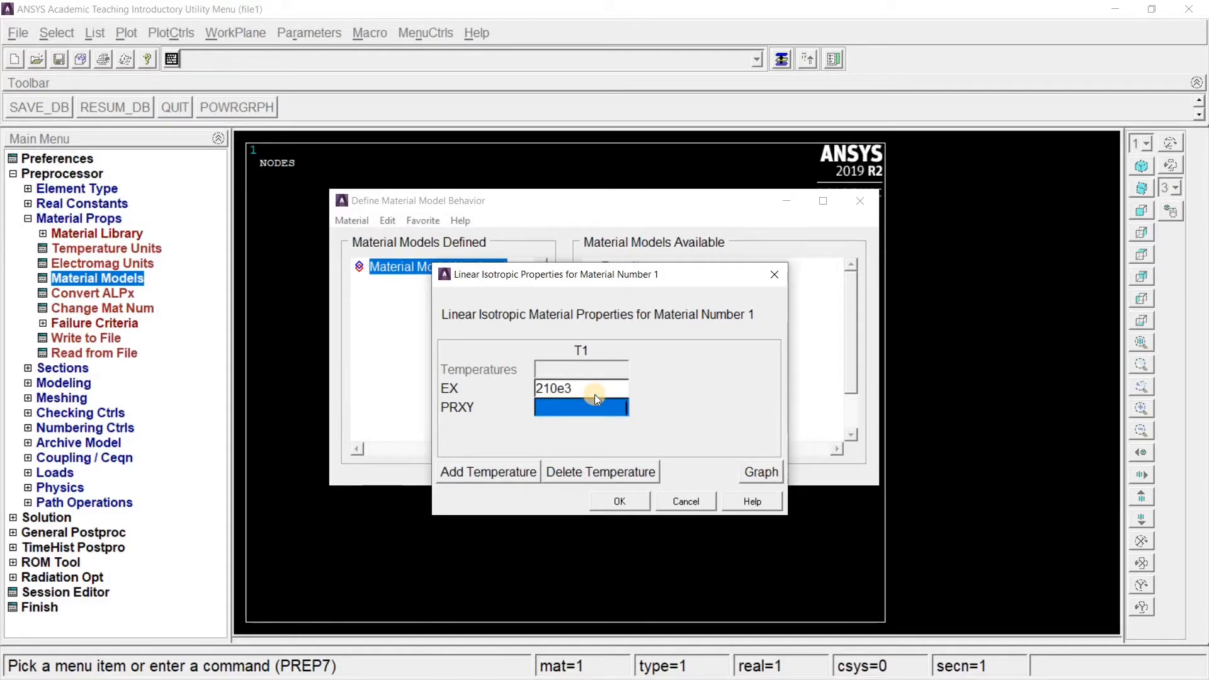
text(0.27)
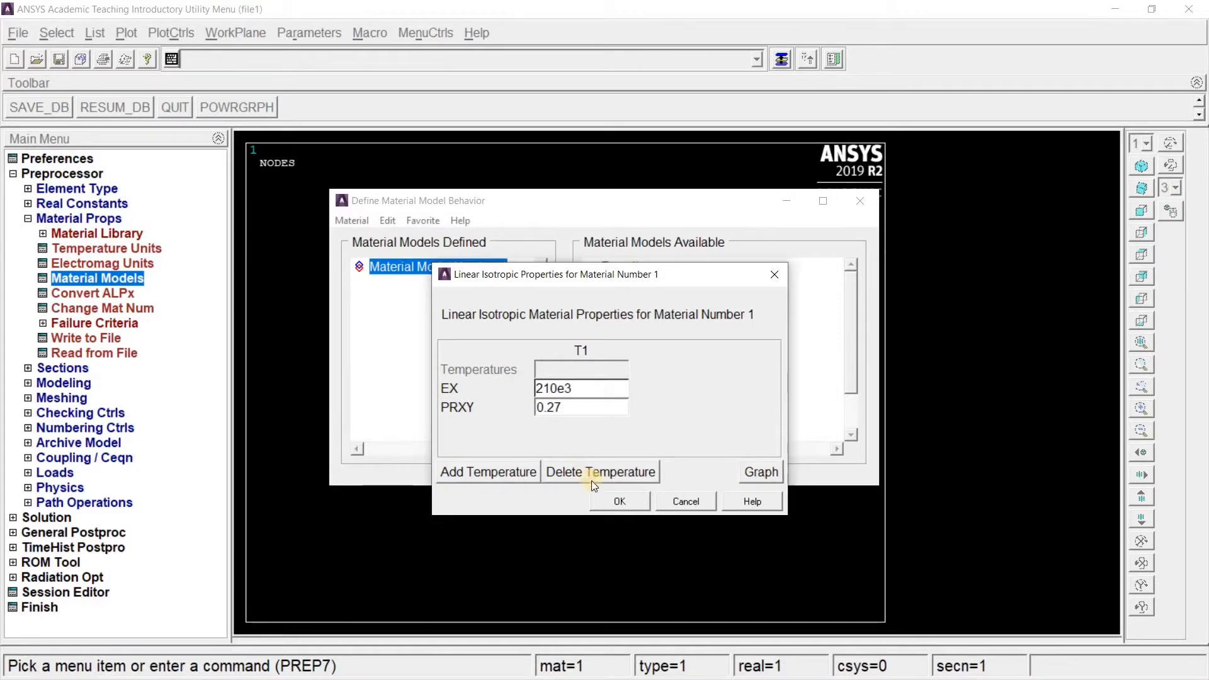
click(609, 501)
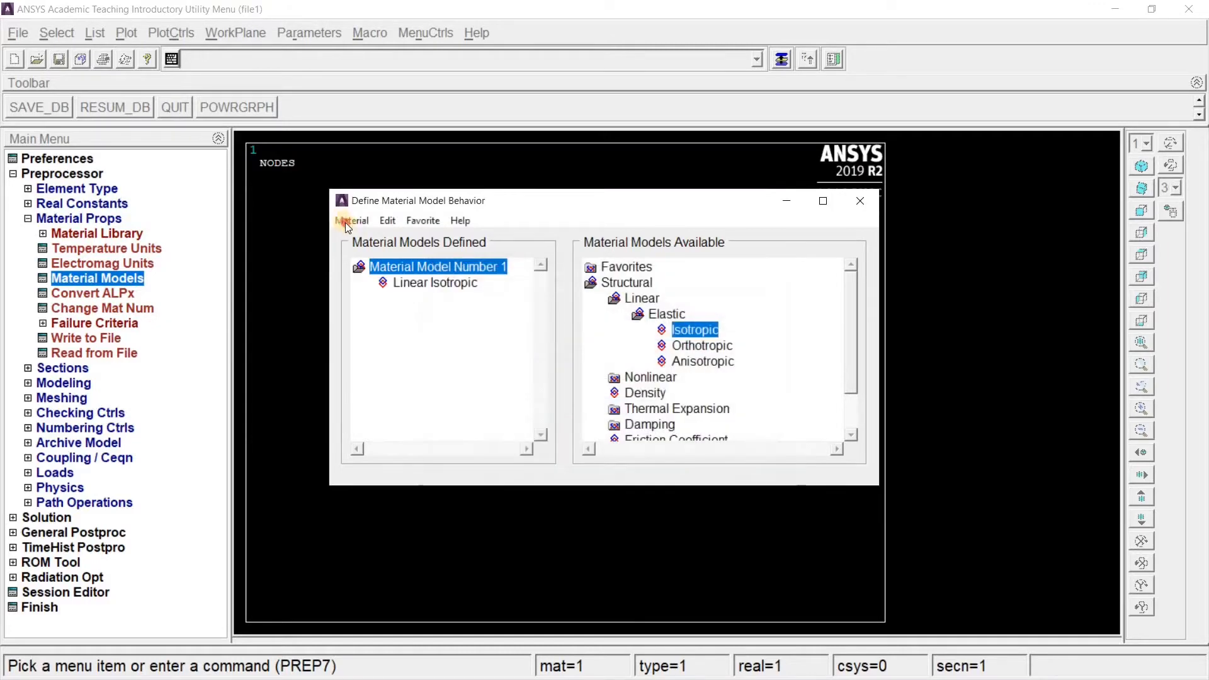
click(351, 220)
click(361, 256)
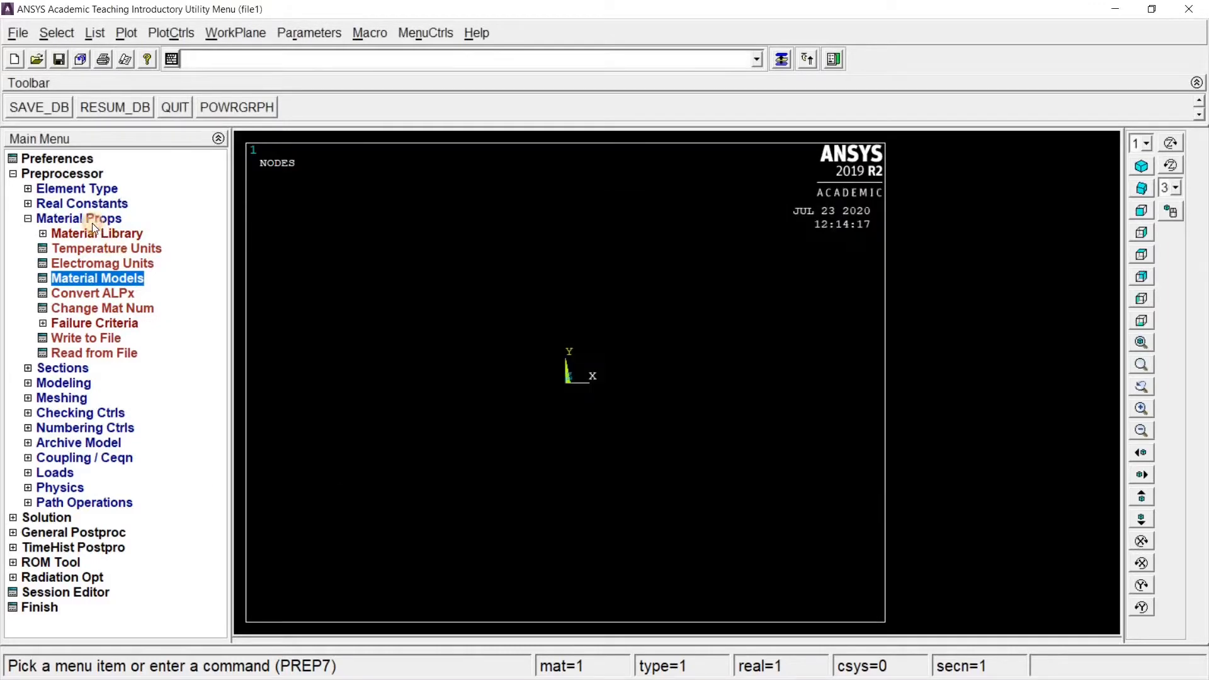
click(92, 220)
Define a rectangular common beam section with ID 1, width B 572 and height H 1144
click(63, 233)
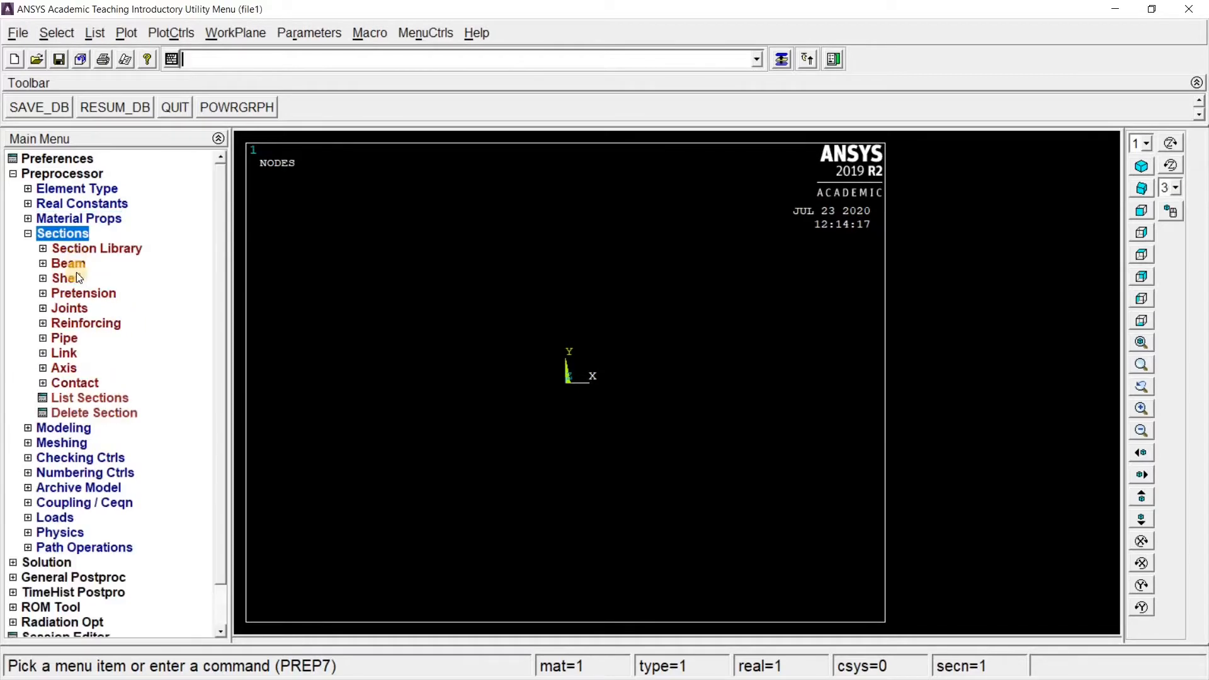
click(70, 265)
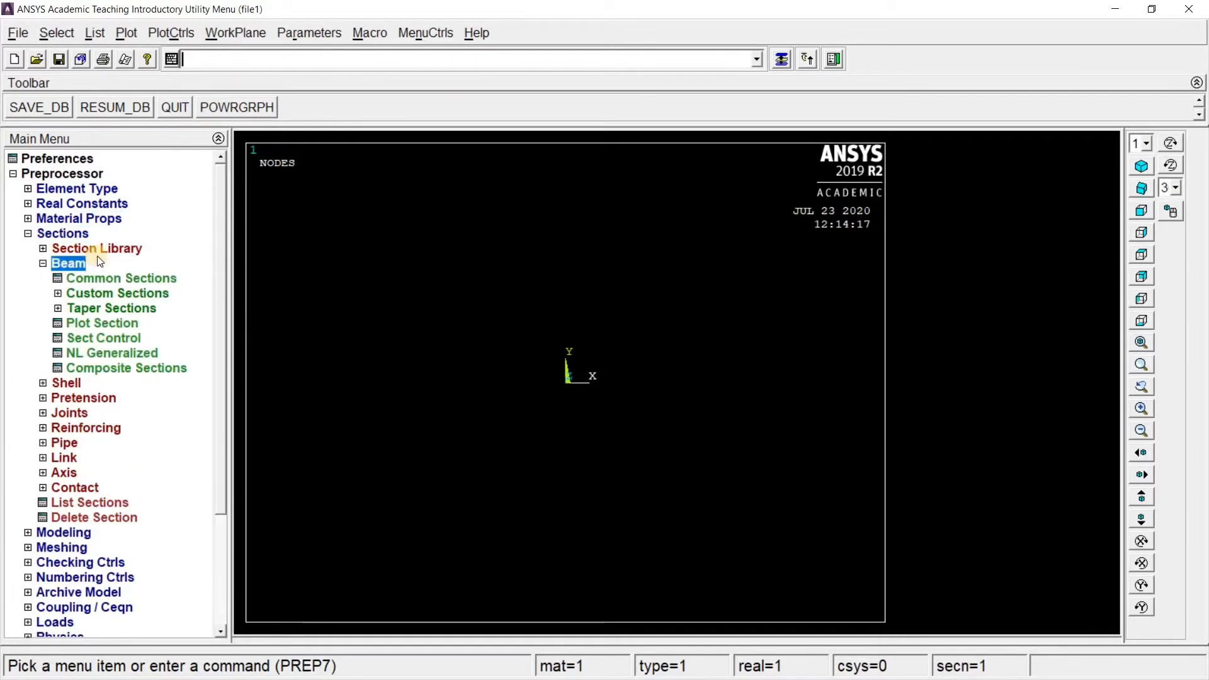
click(96, 277)
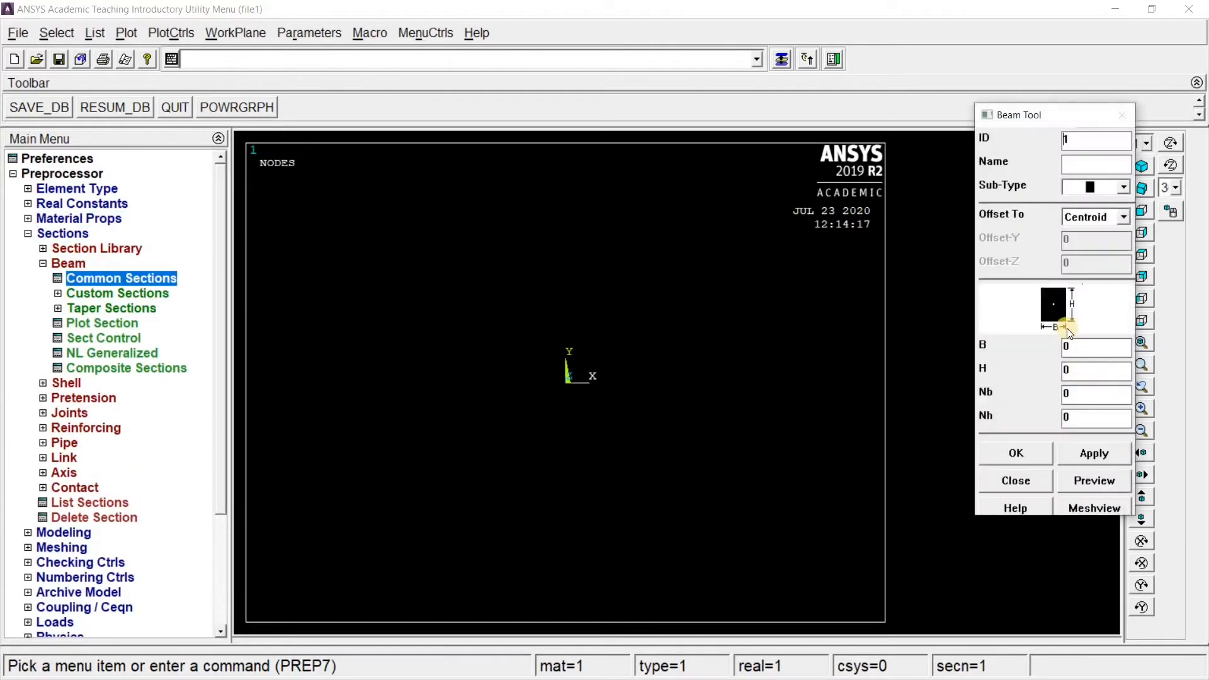
drag(1087, 340, 1054, 346)
text(572)
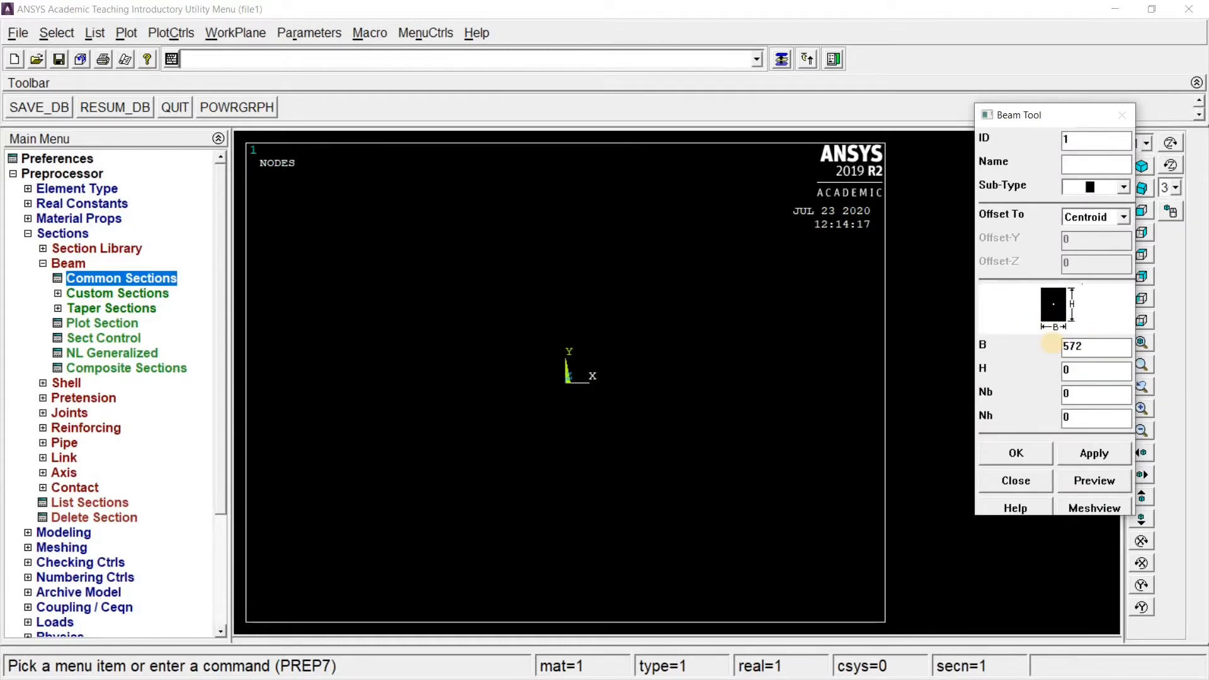
key(Tab)
text(1144)
click(1017, 454)
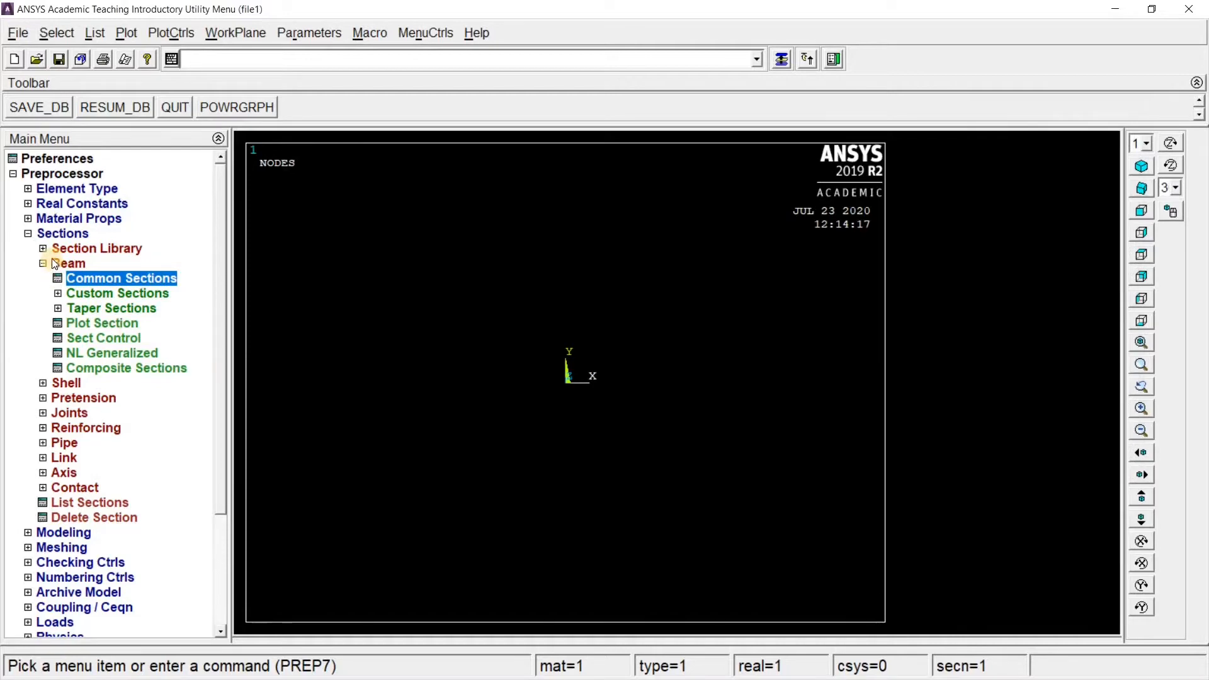
click(57, 234)
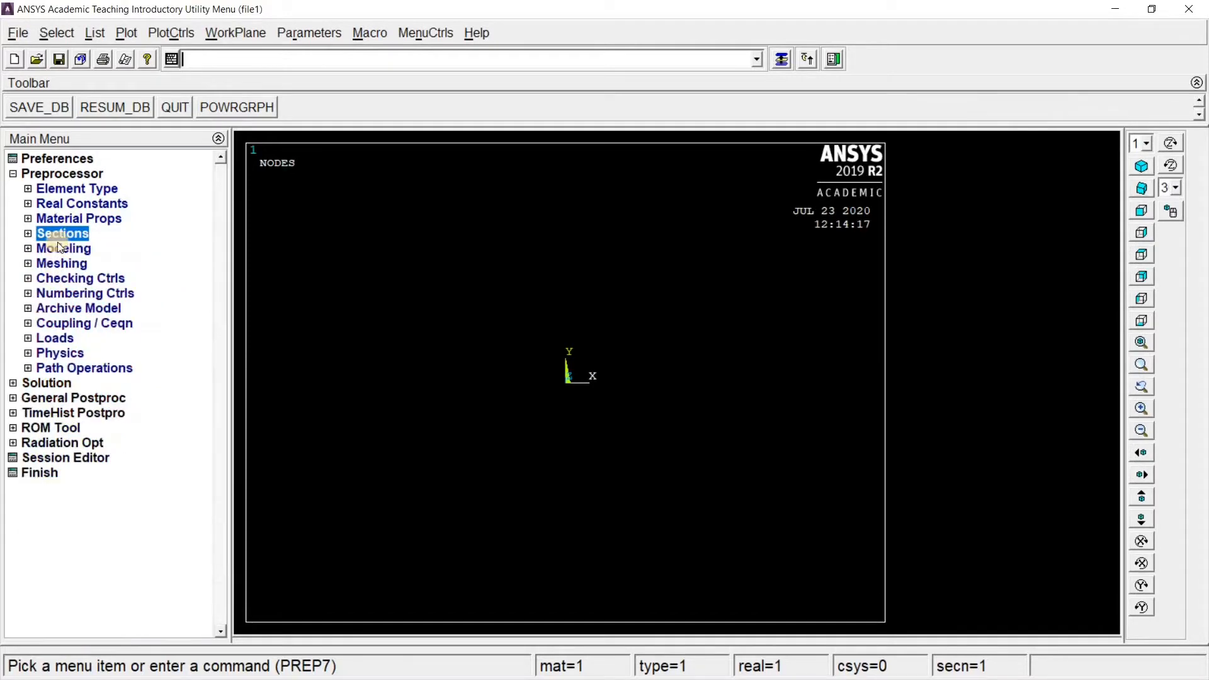
Create keypoint 1 at location 0, 0, 0 in the active coordinate system
click(62, 250)
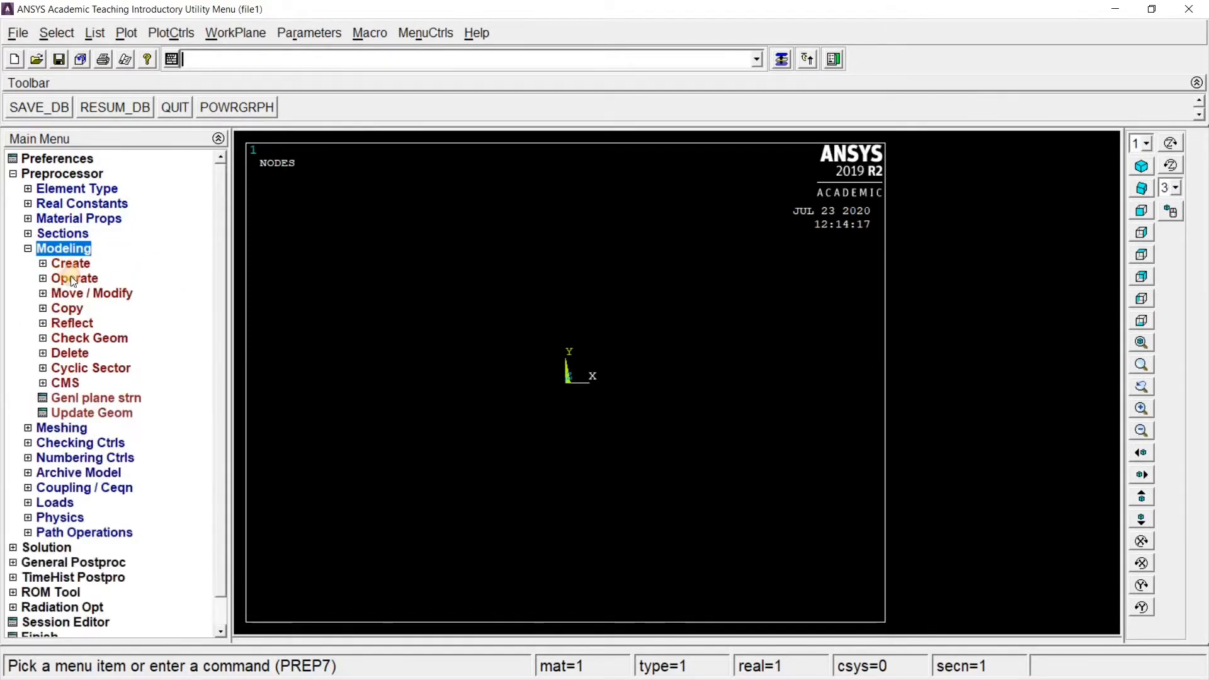
click(70, 264)
click(88, 279)
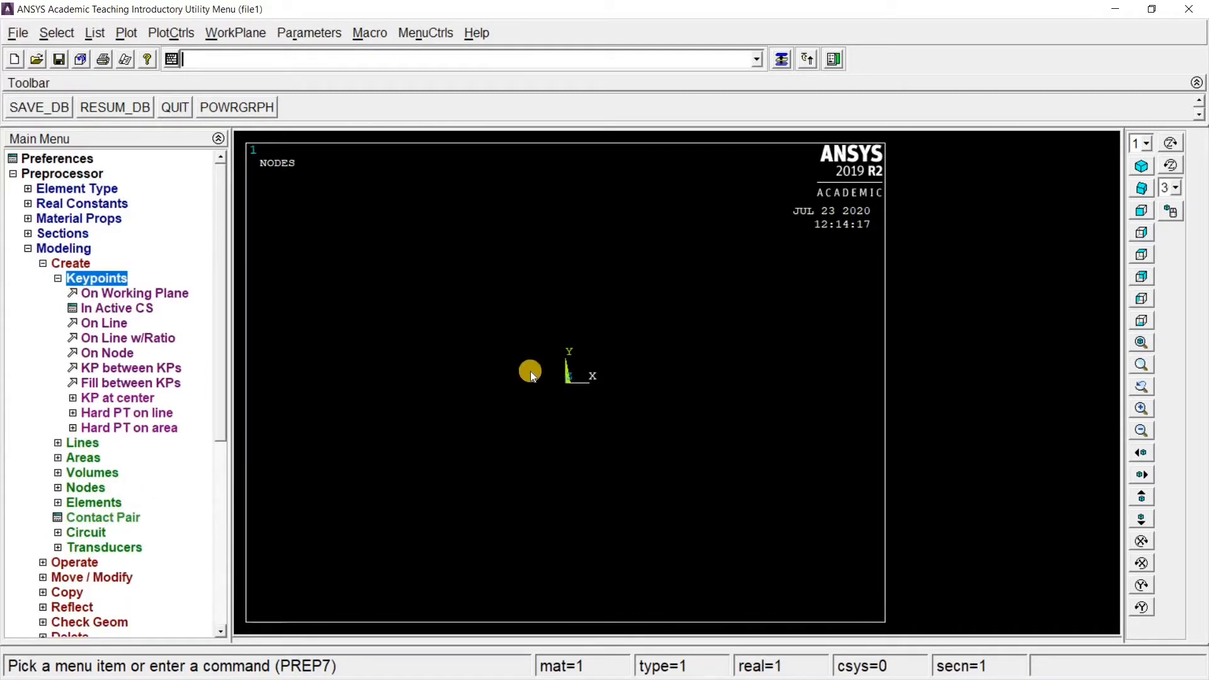
click(149, 307)
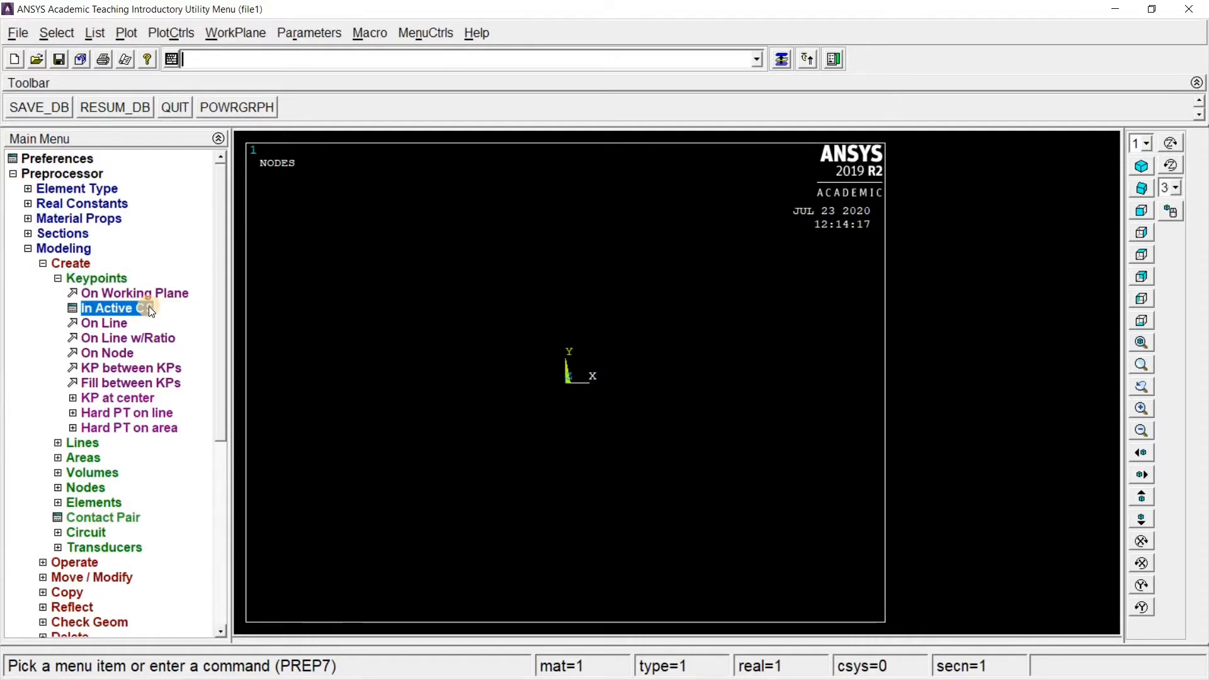
click(659, 312)
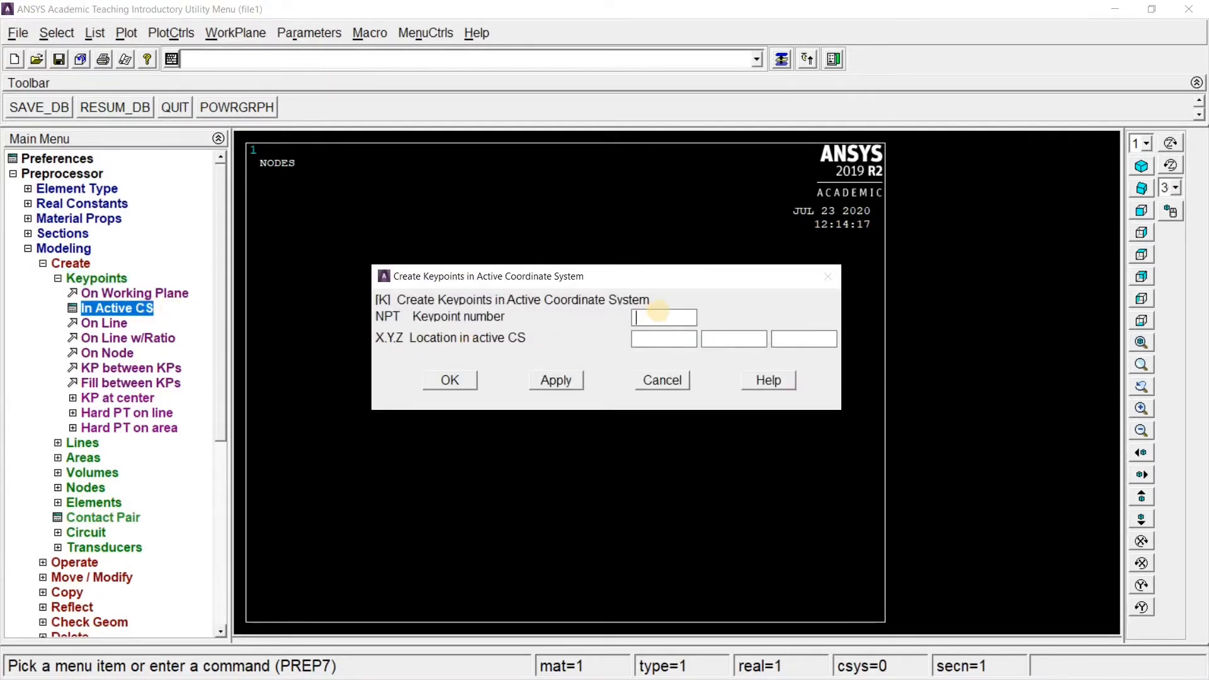
text(1)
key(Tab)
text(0)
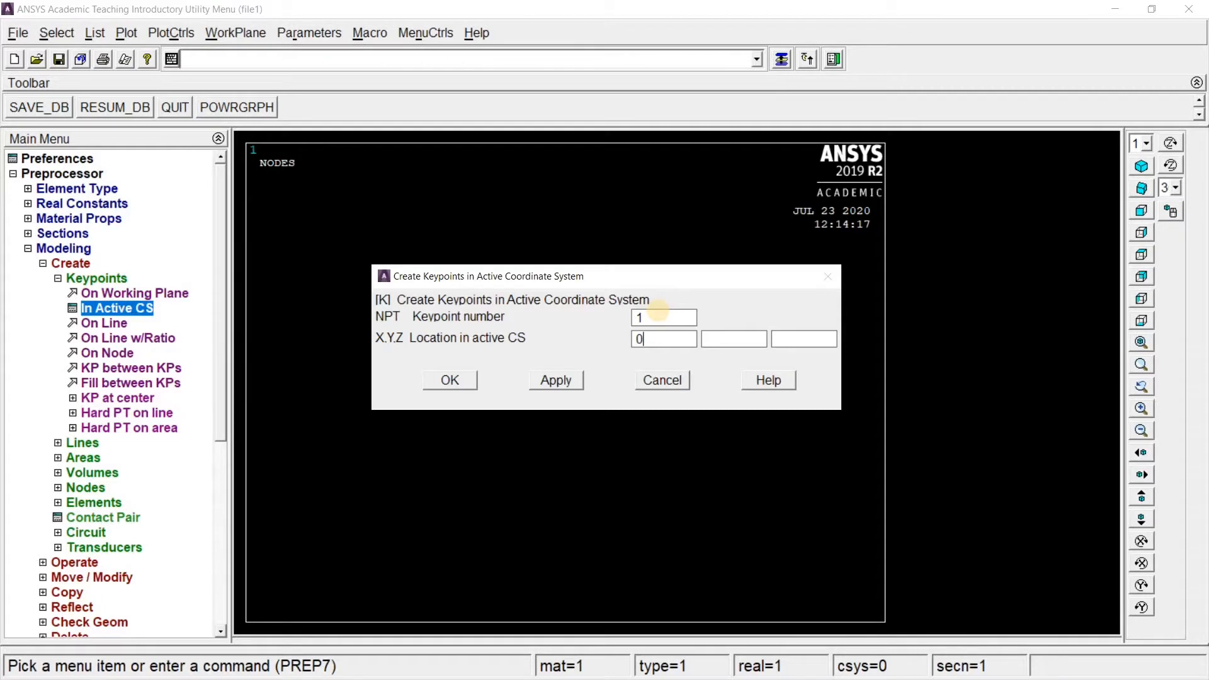
key(Tab)
text(0)
key(Tab)
text(0)
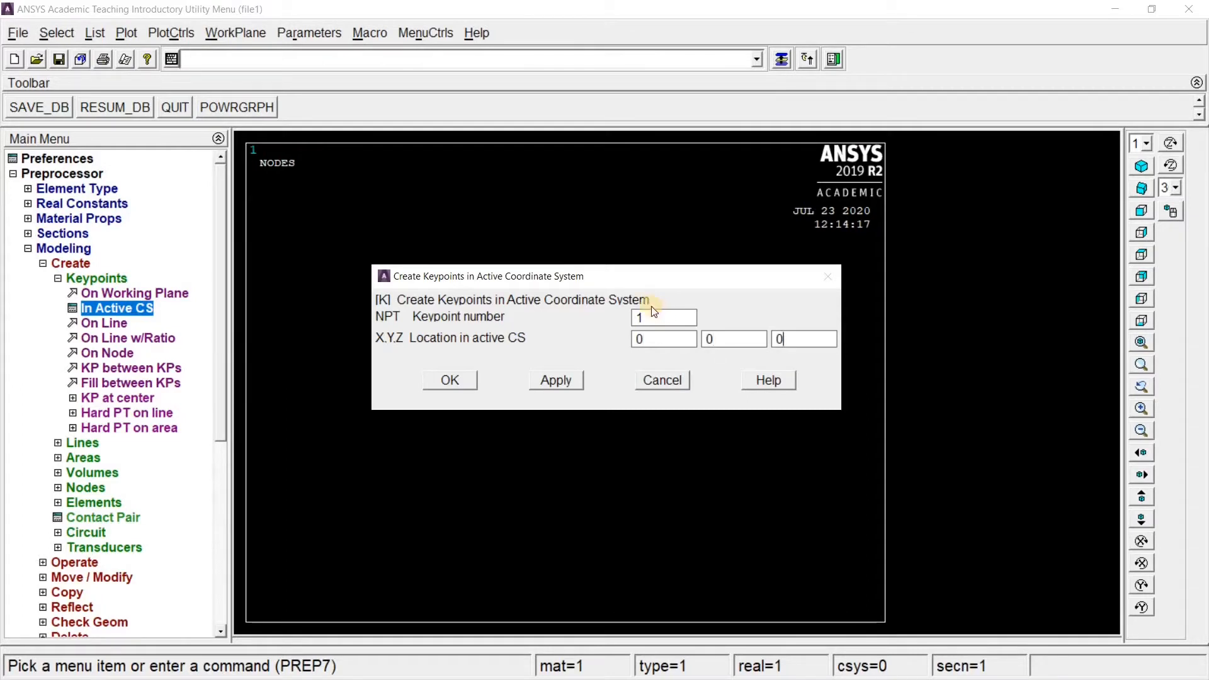
click(459, 386)
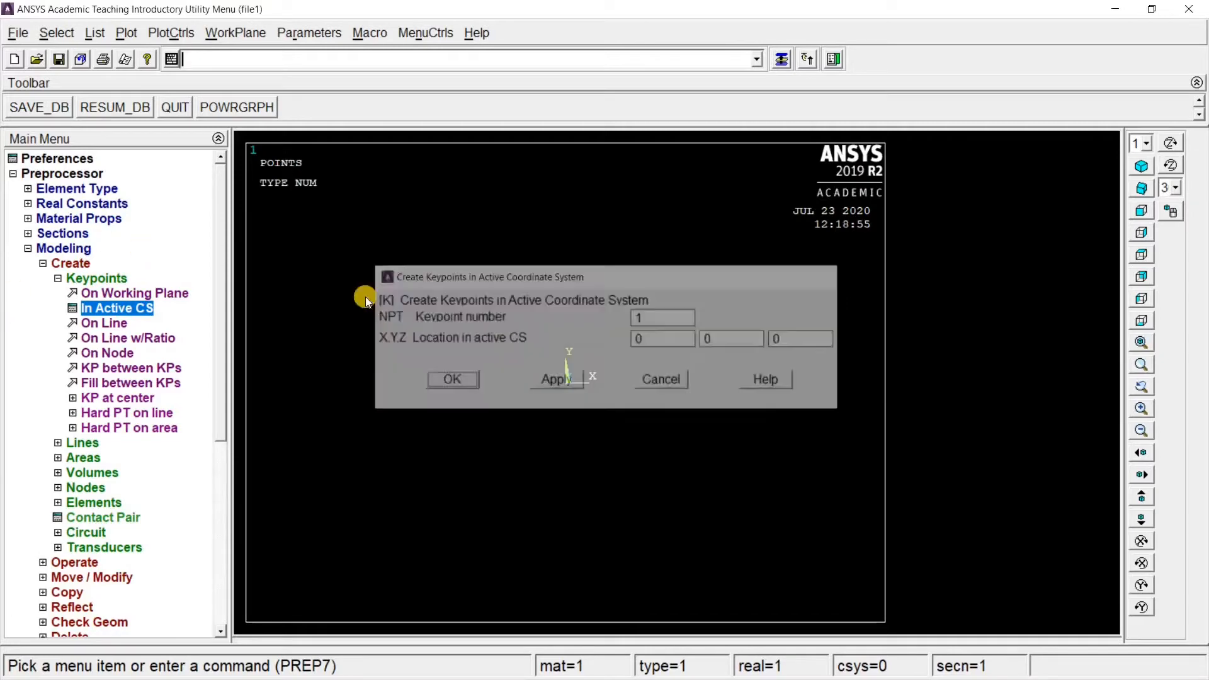
Create keypoint 2 at location 8000, 0, 0 in the active coordinate system
click(108, 307)
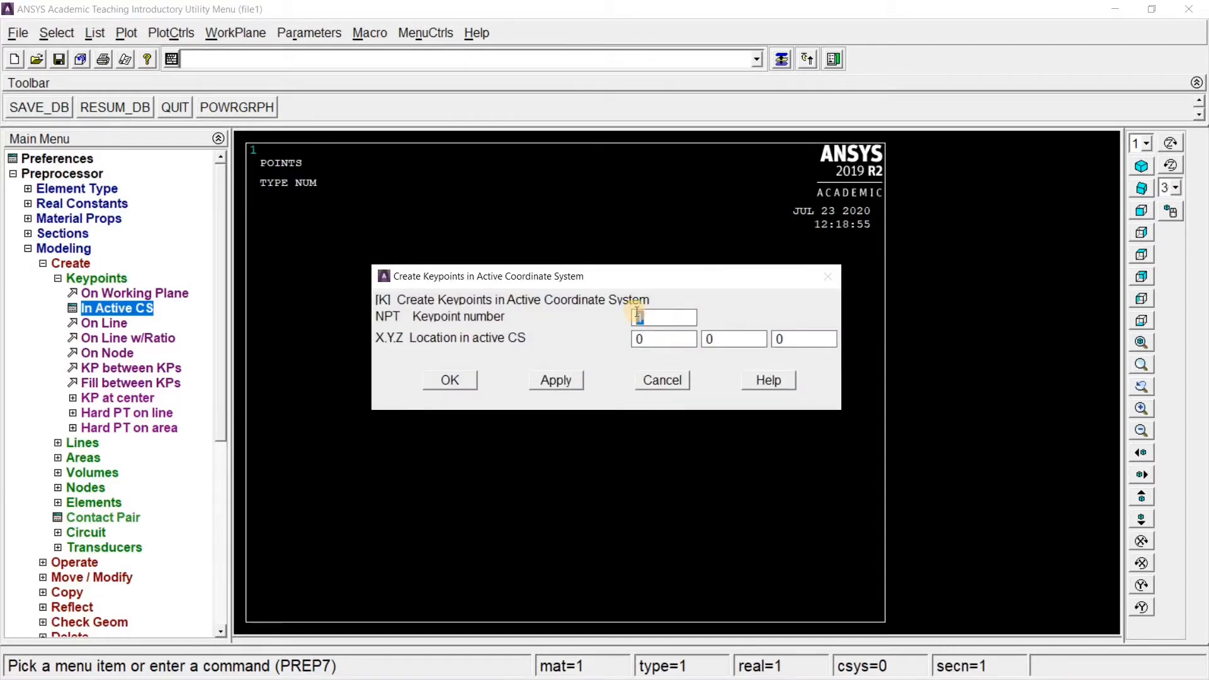
text(2)
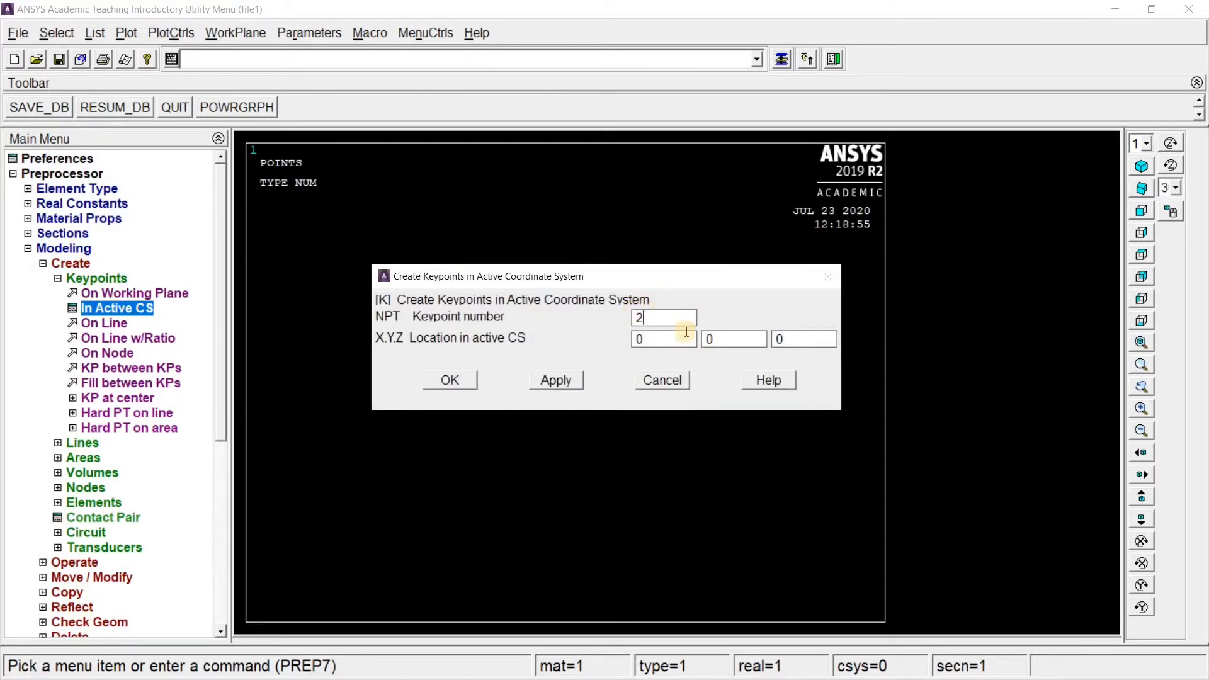
drag(641, 341, 609, 343)
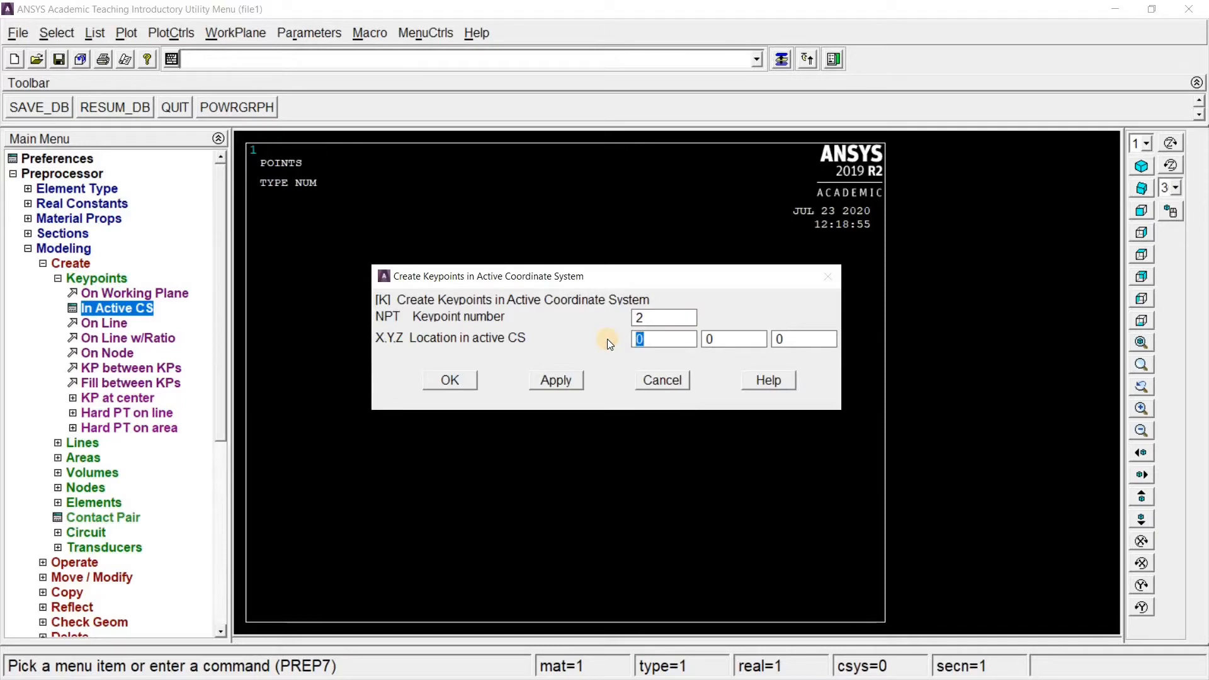
text(8000)
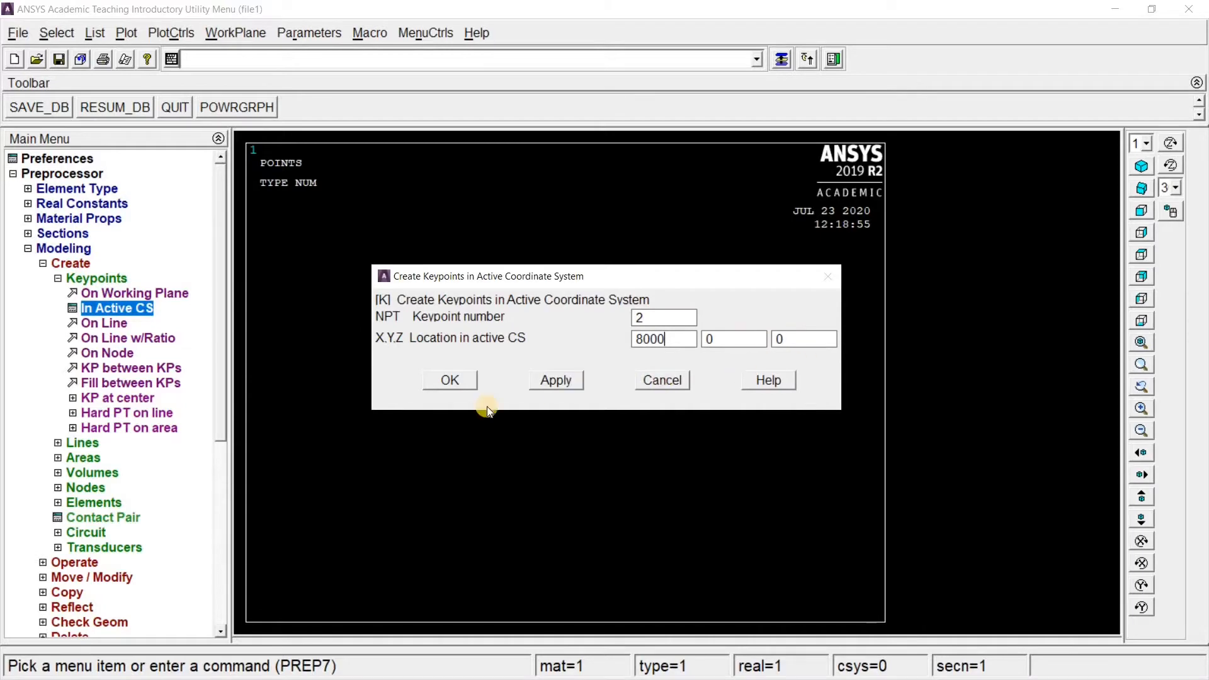
click(441, 379)
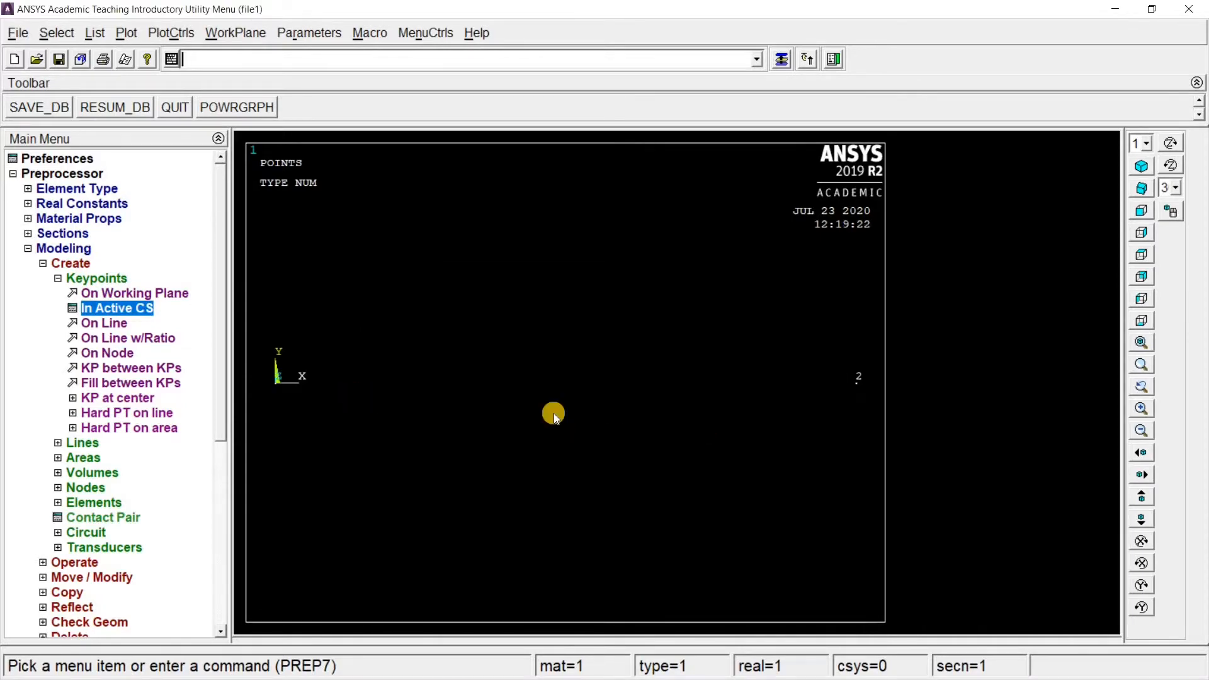
click(70, 278)
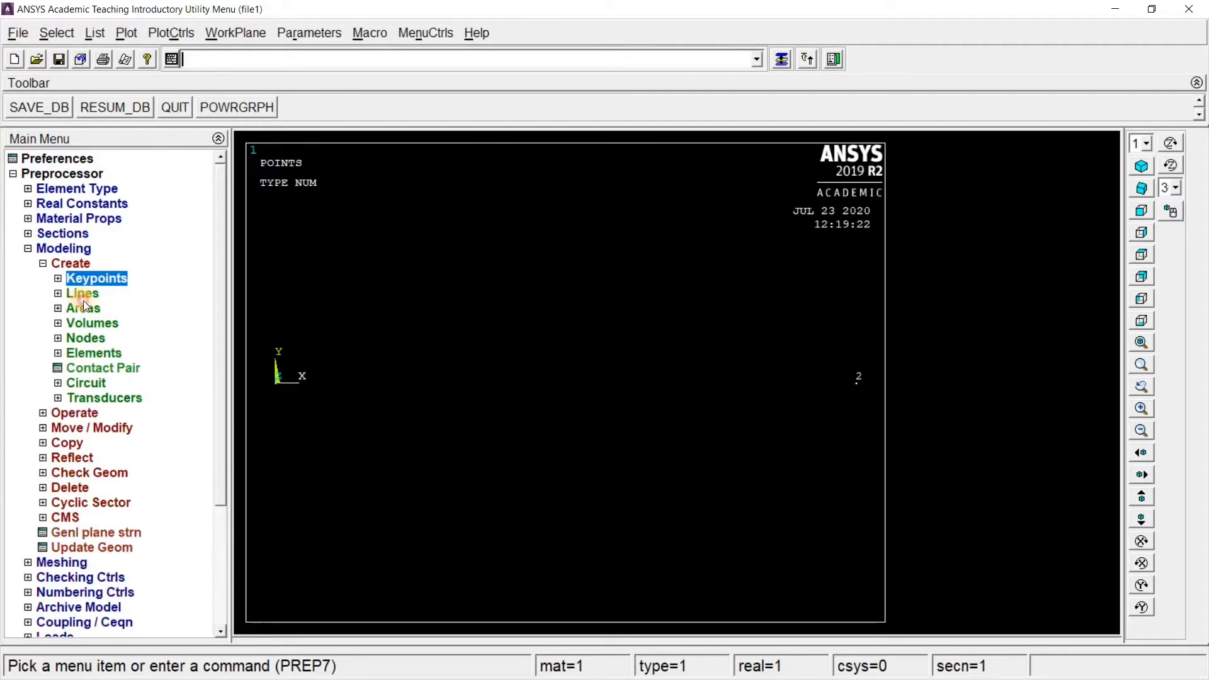
Create a straight line between keypoints 1 and 2
click(83, 296)
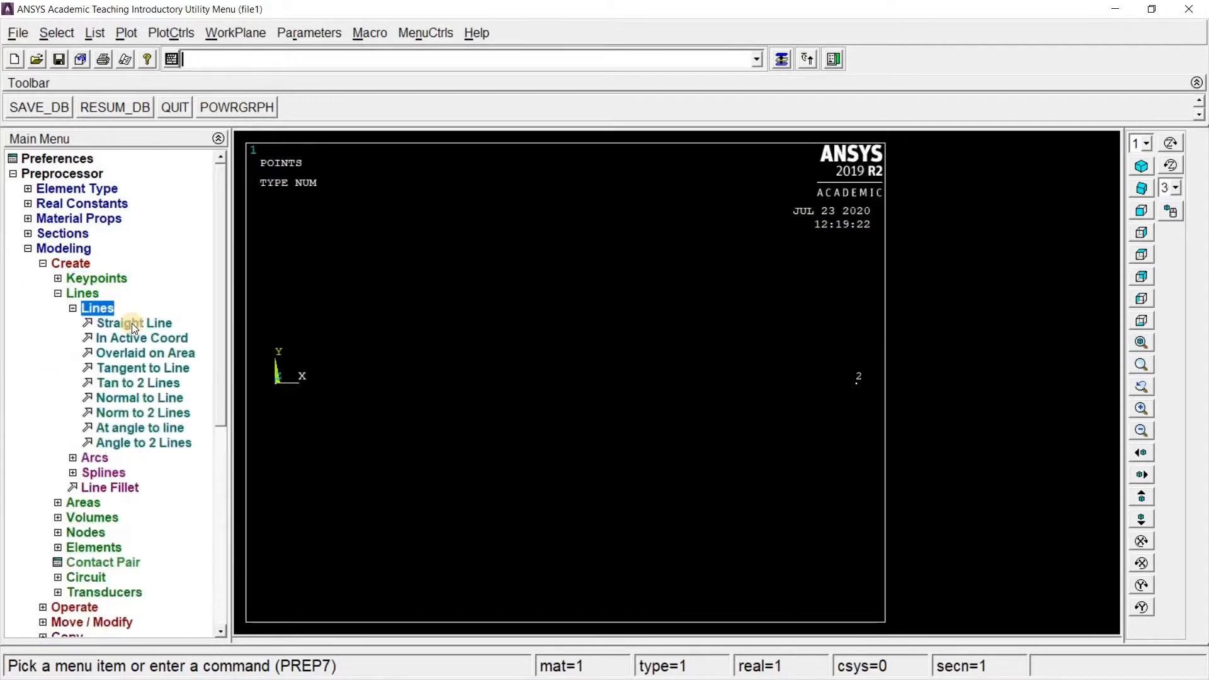
click(131, 323)
click(857, 381)
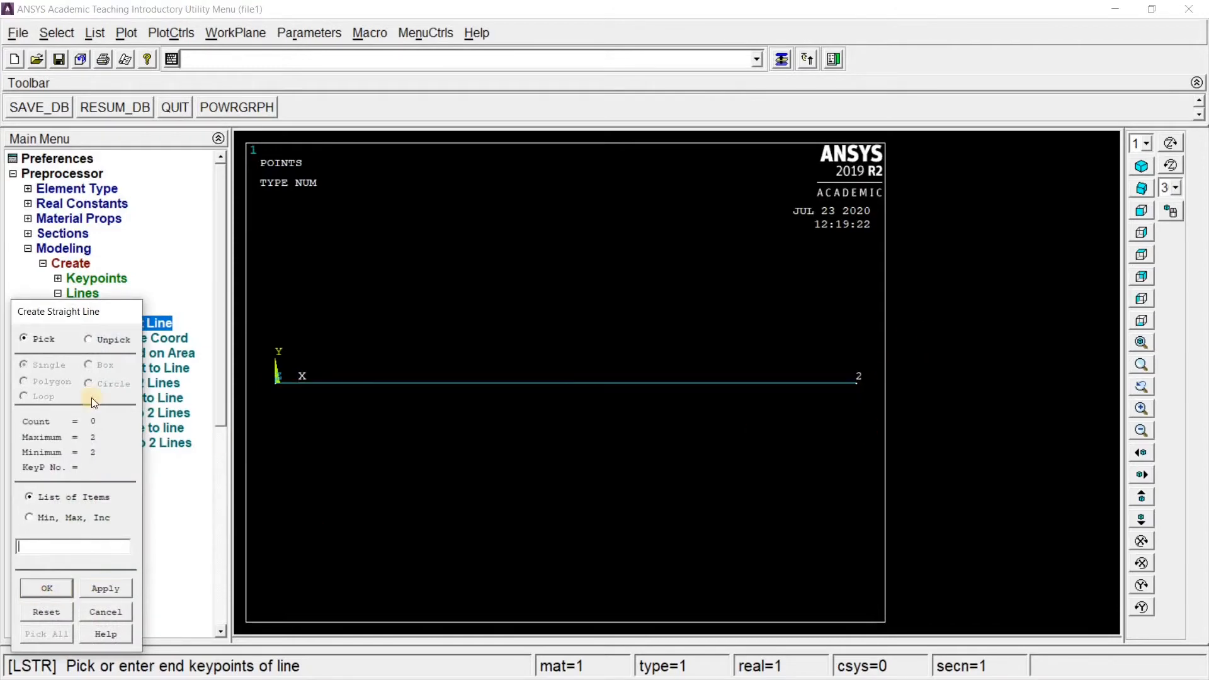
click(39, 592)
click(64, 248)
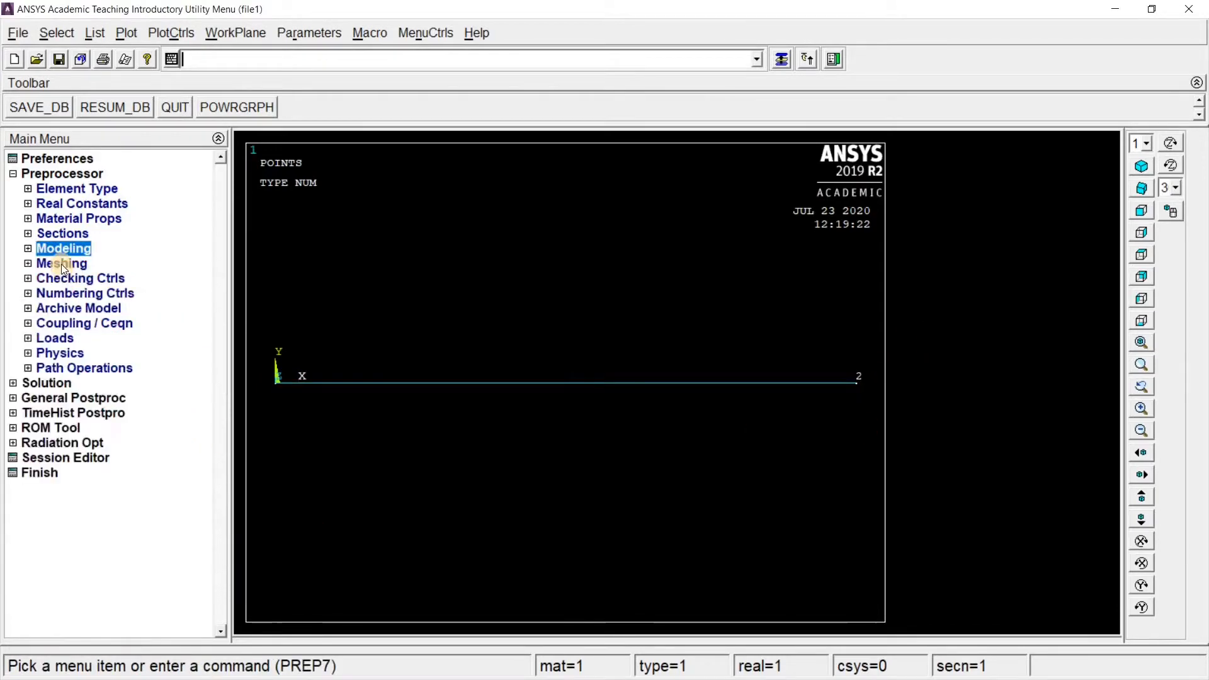
Set the manual mesh size on all lines to 8 element divisions
click(62, 263)
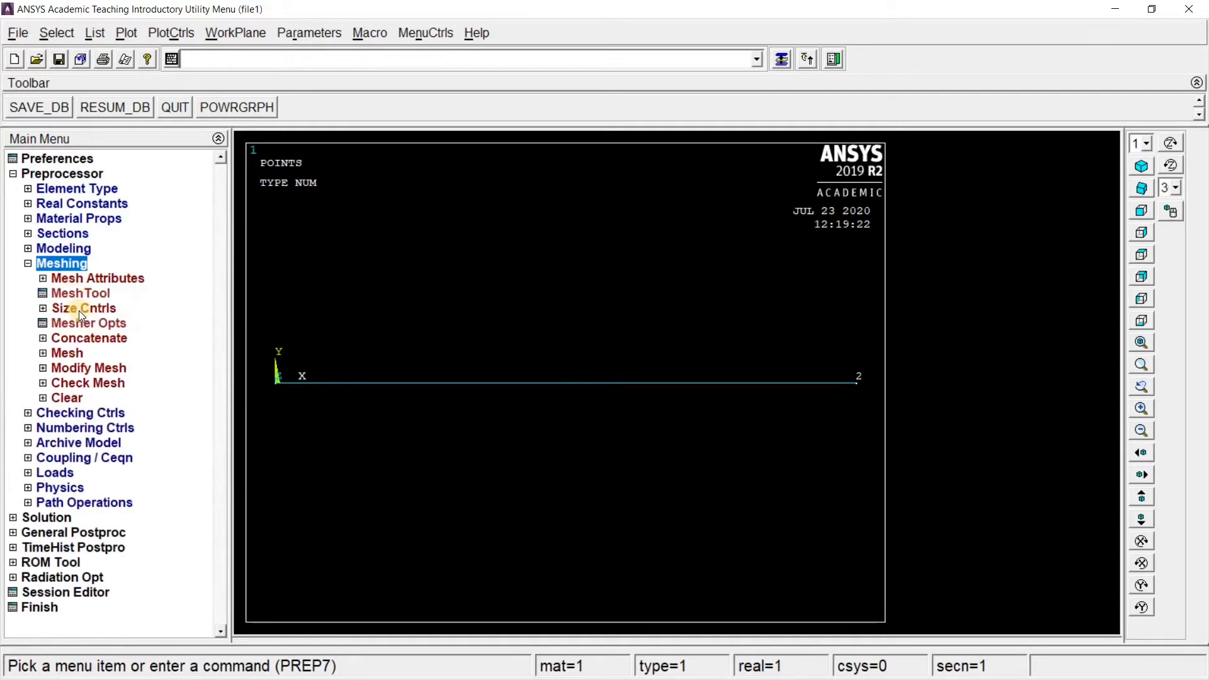
click(78, 311)
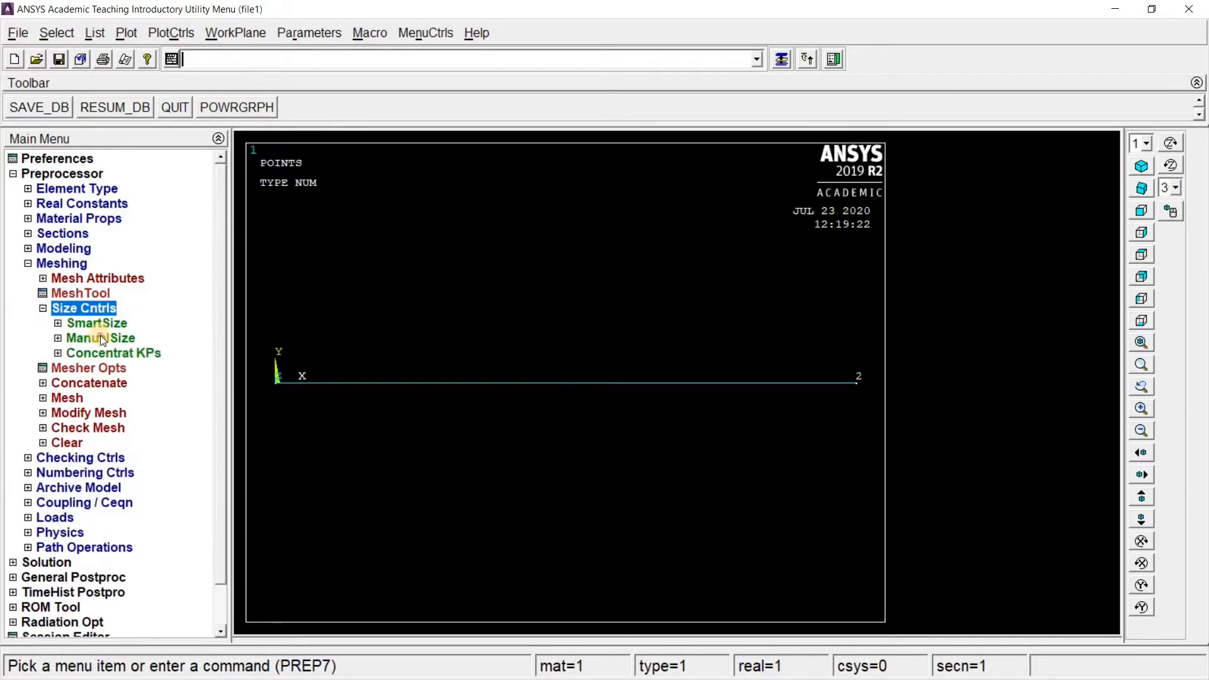
click(101, 336)
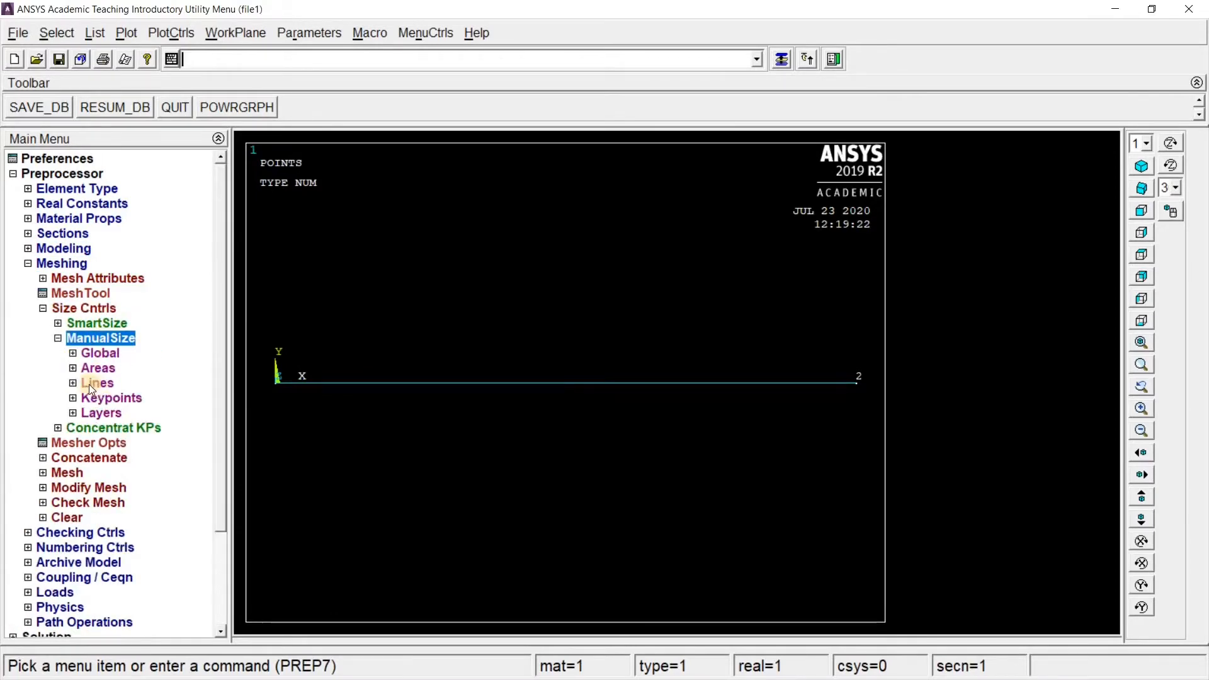
click(95, 383)
click(120, 398)
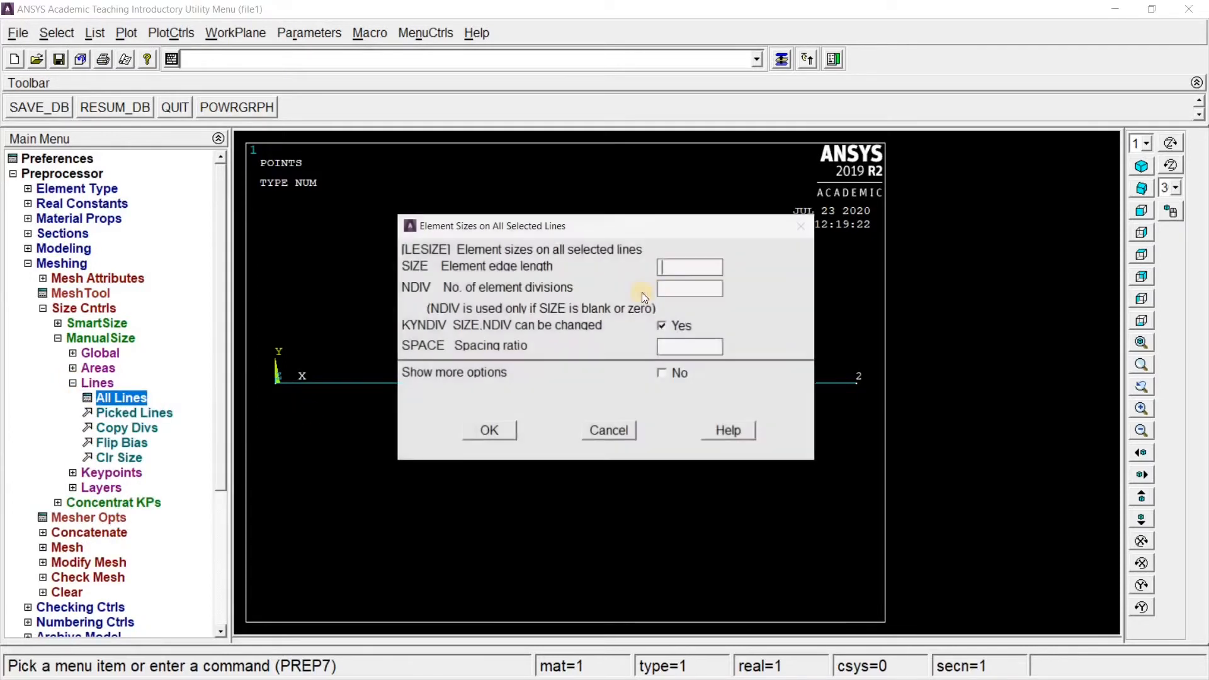
click(680, 288)
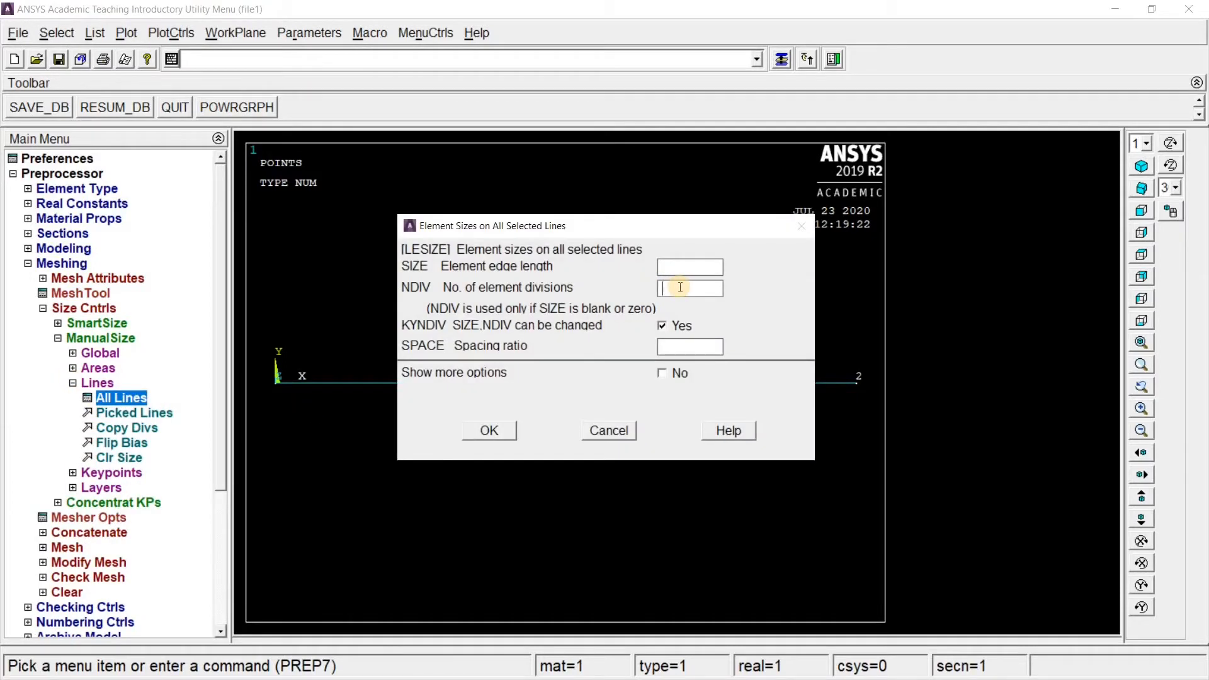
text(8)
click(489, 432)
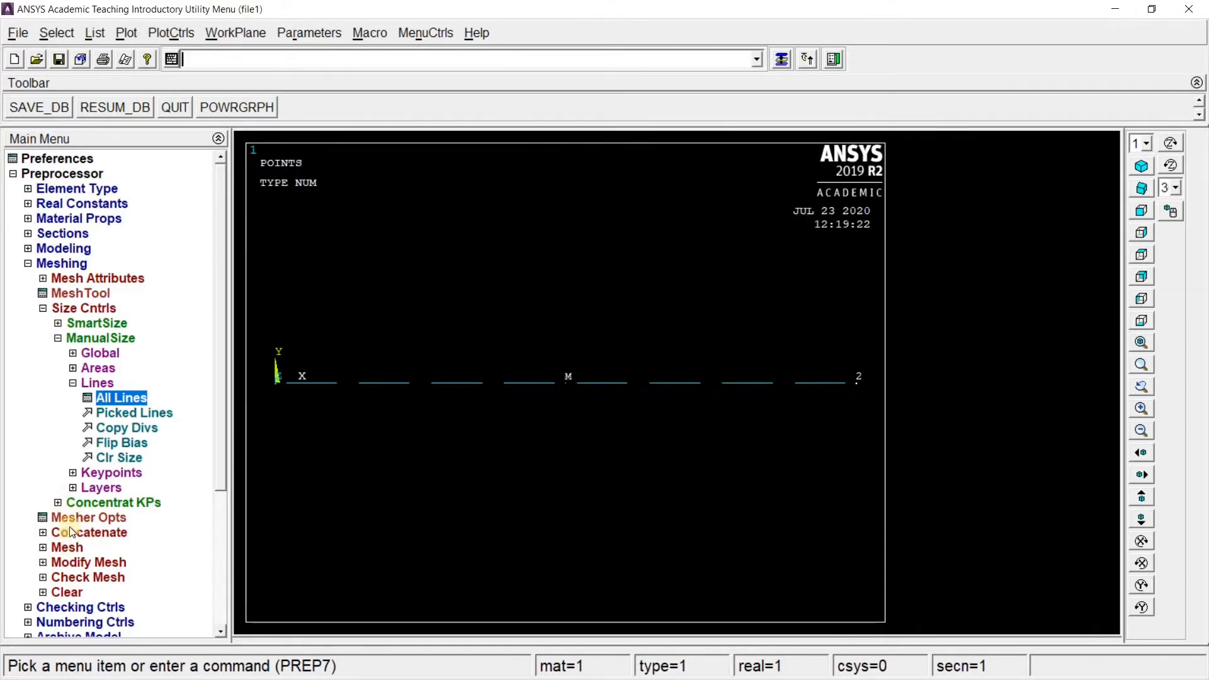
Mesh the beam line between keypoints 1 and 2
click(64, 548)
click(76, 385)
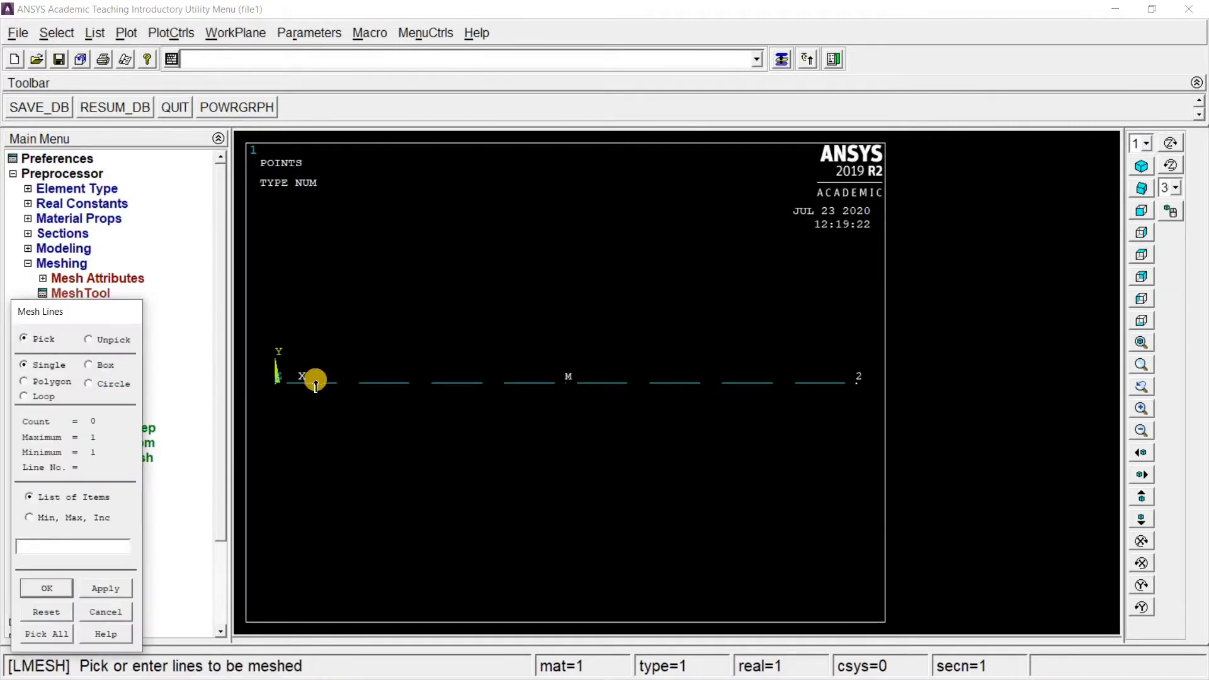
click(311, 382)
click(71, 588)
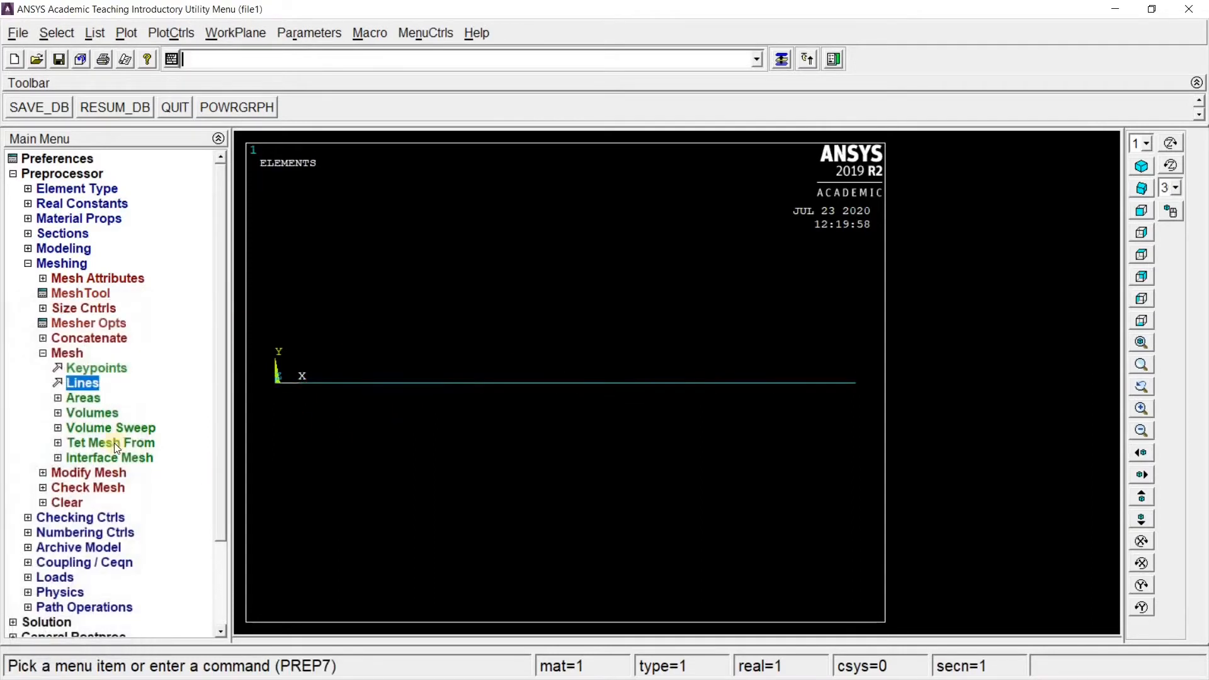
click(66, 265)
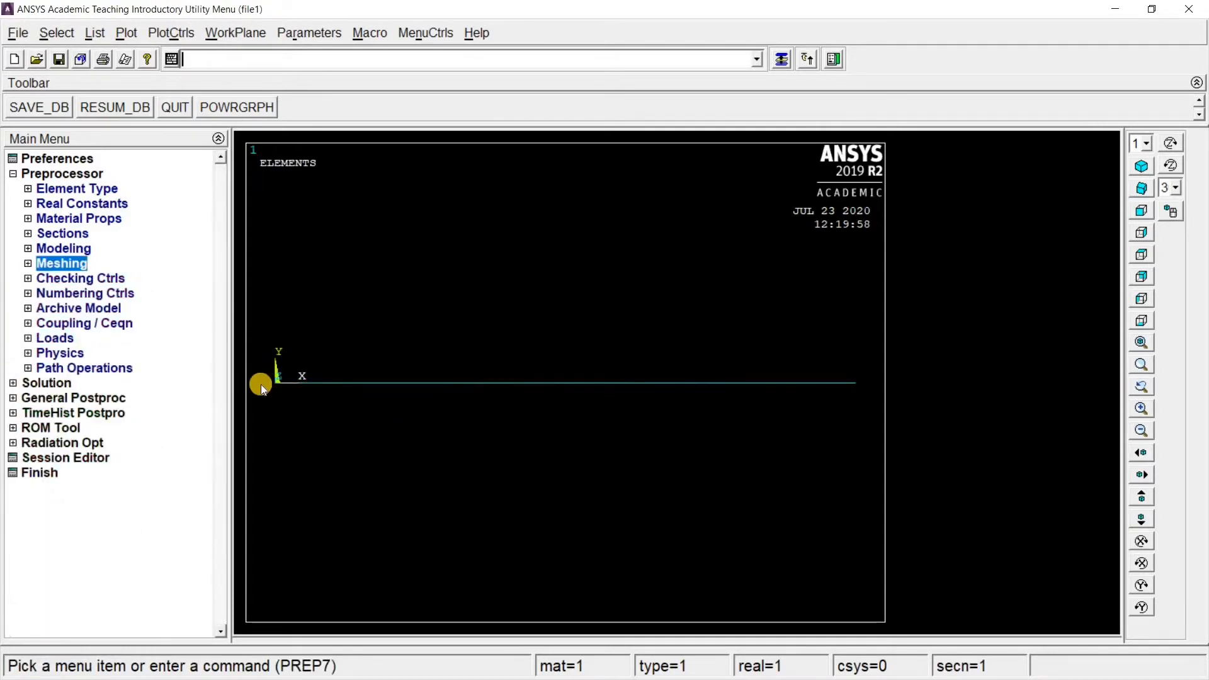
Turn on node number display in the element plot
click(171, 33)
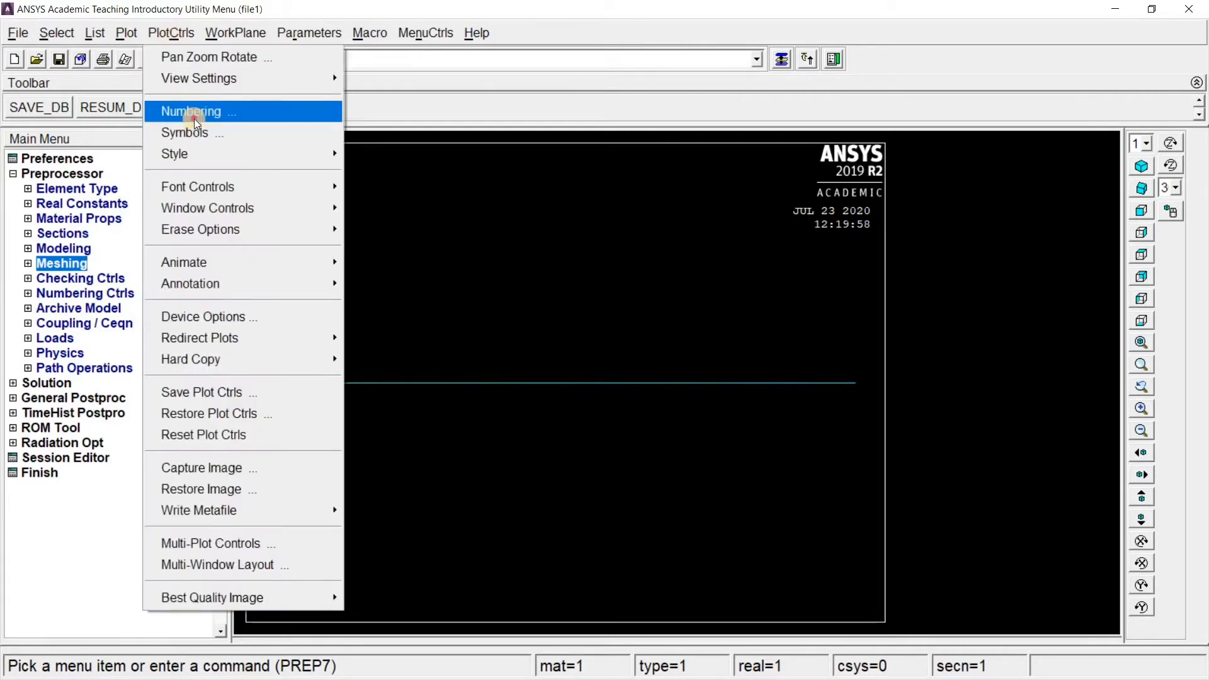
click(194, 112)
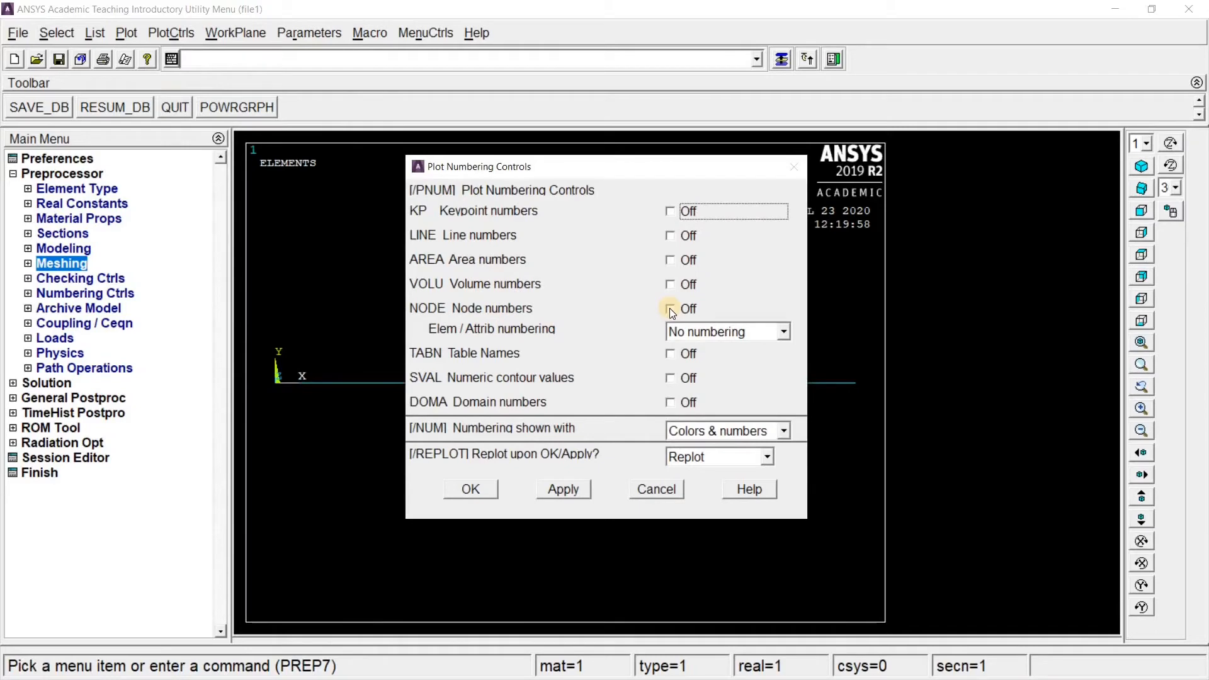
click(670, 308)
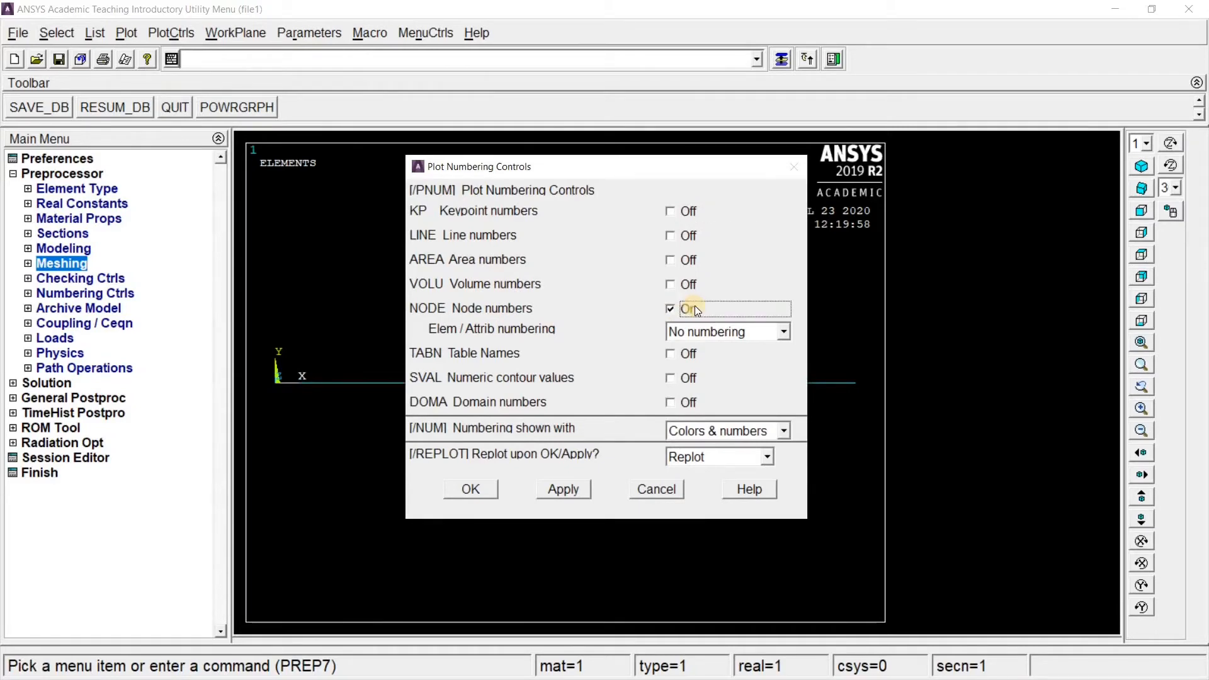
click(477, 489)
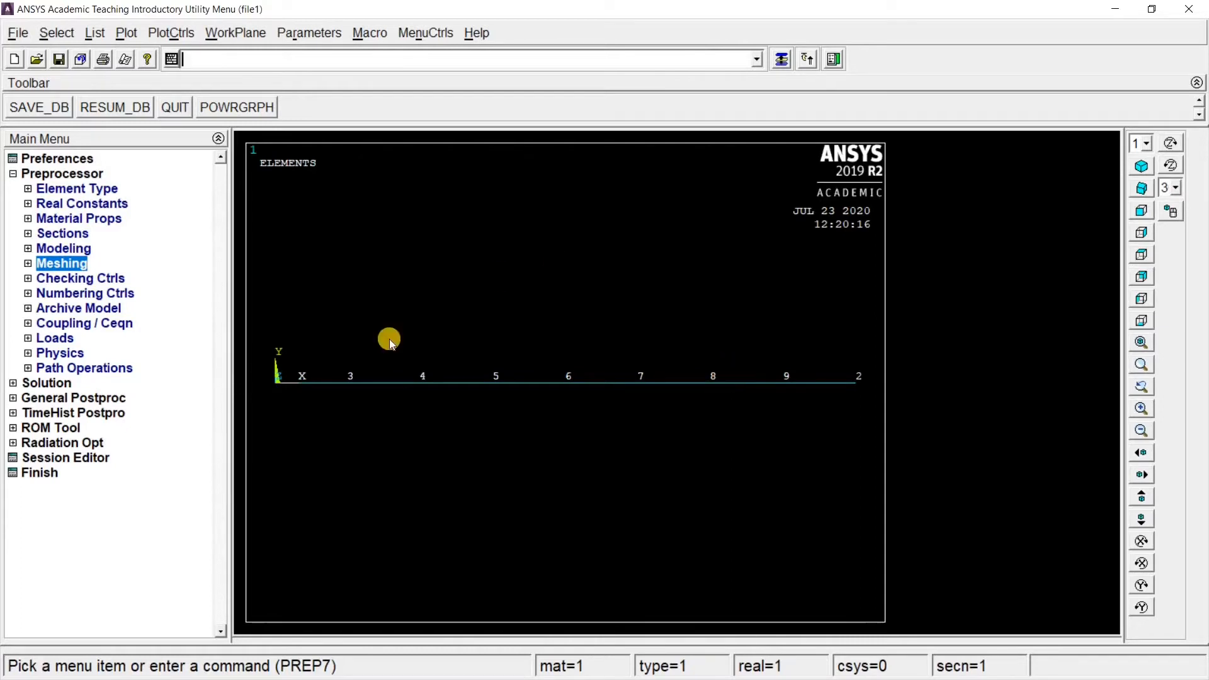
Constrain all degrees of freedom at node 1, the beam's origin end, with a constant displacement value of 0
click(26, 380)
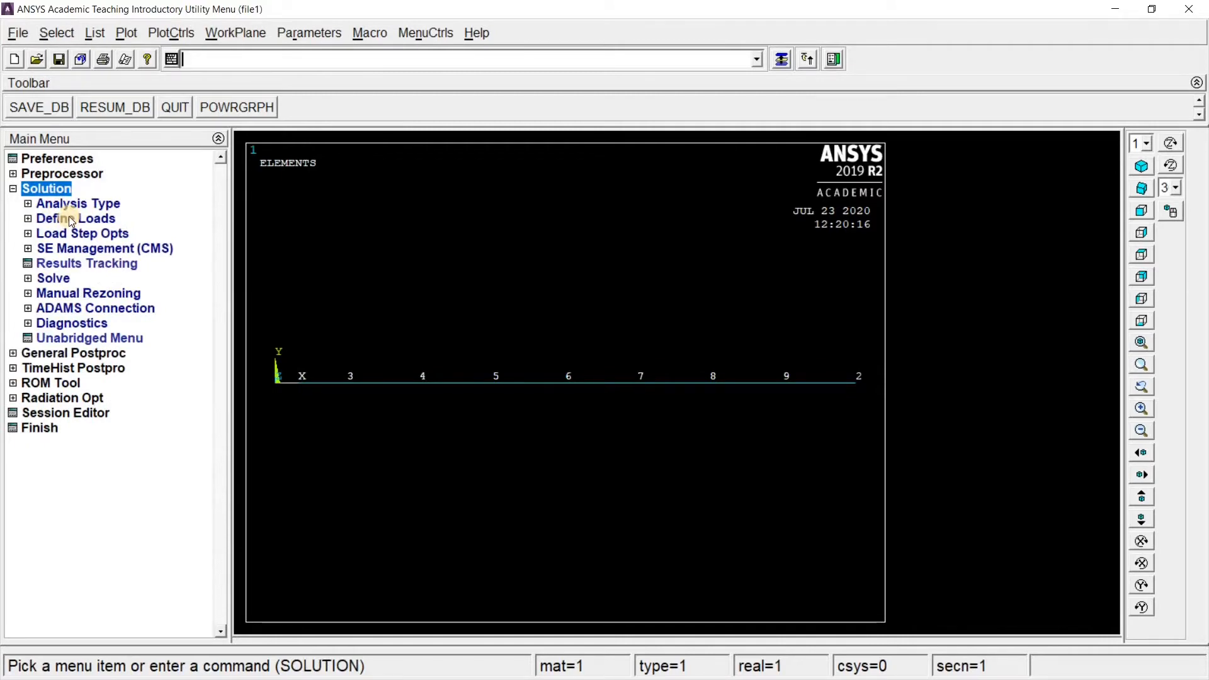
click(69, 217)
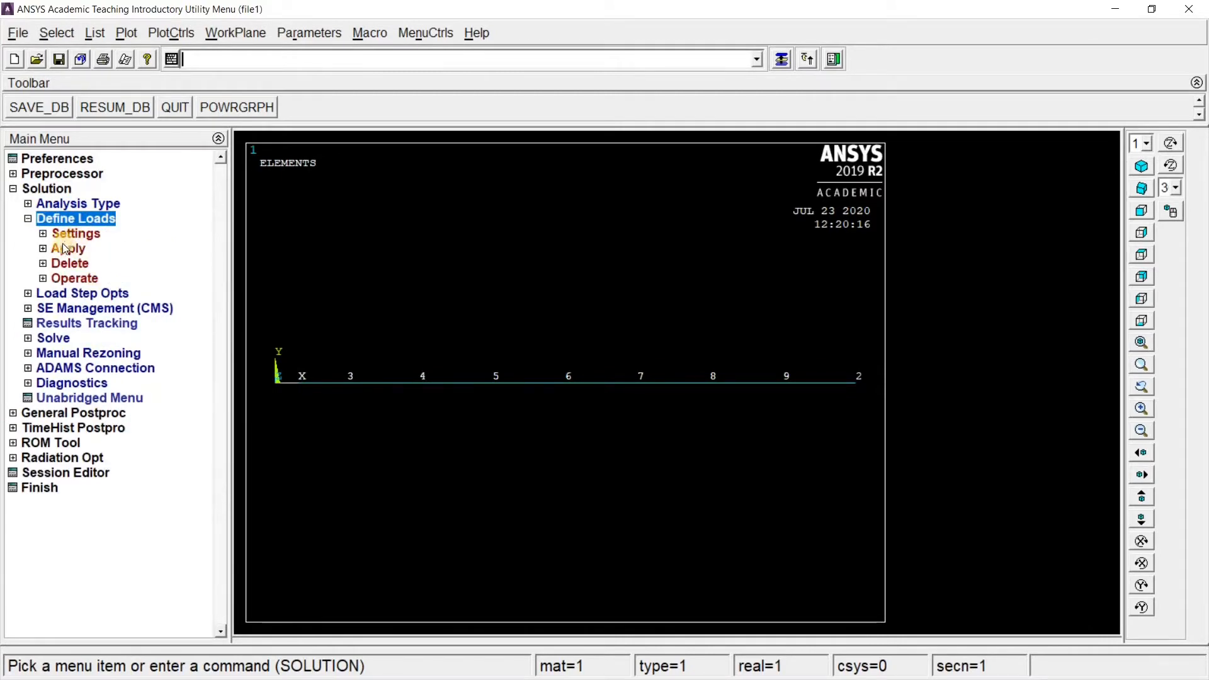
click(66, 249)
click(95, 264)
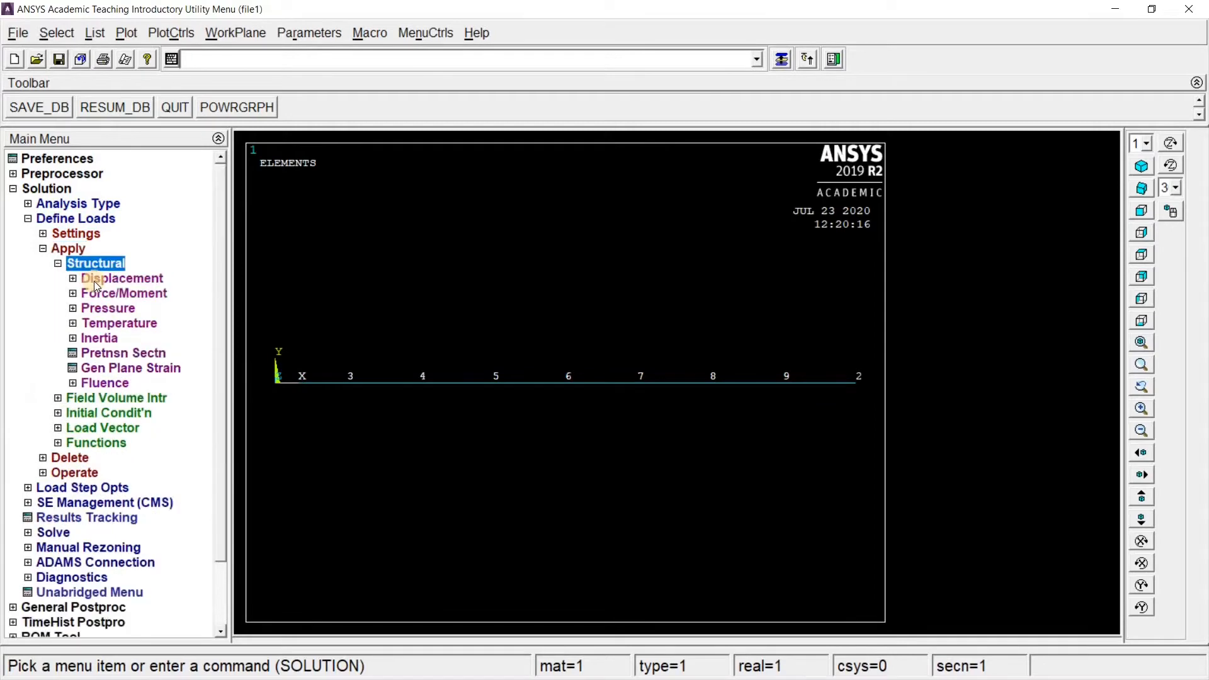
click(94, 281)
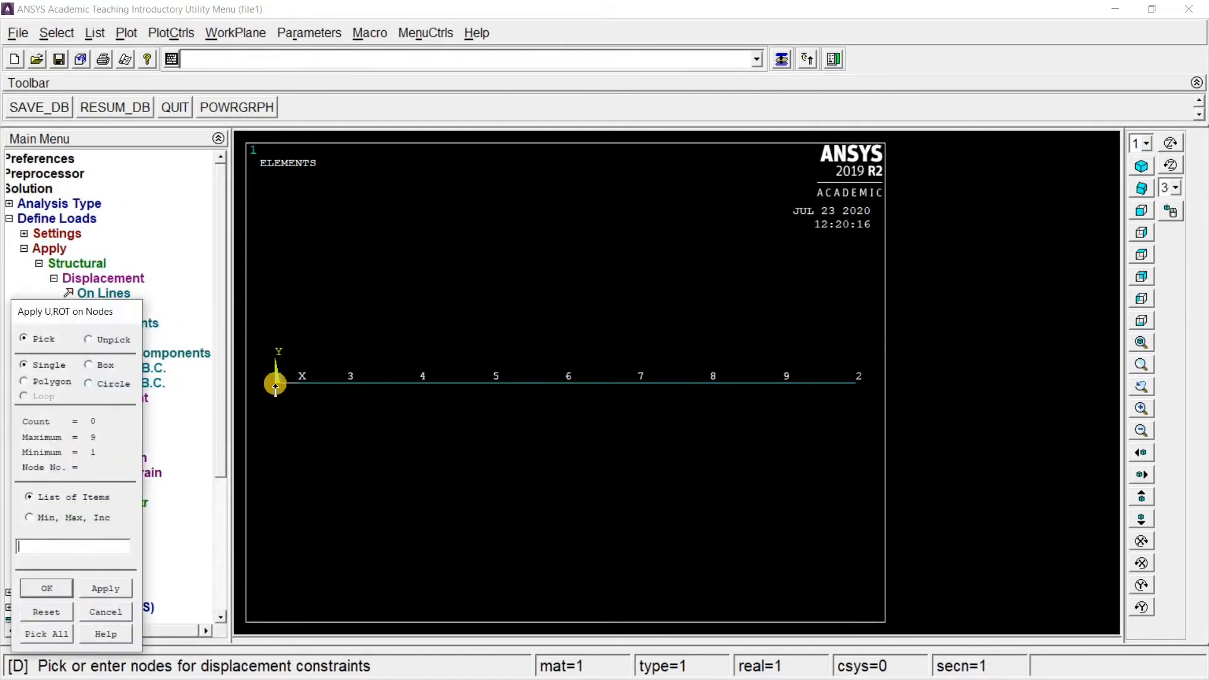
click(284, 408)
click(63, 588)
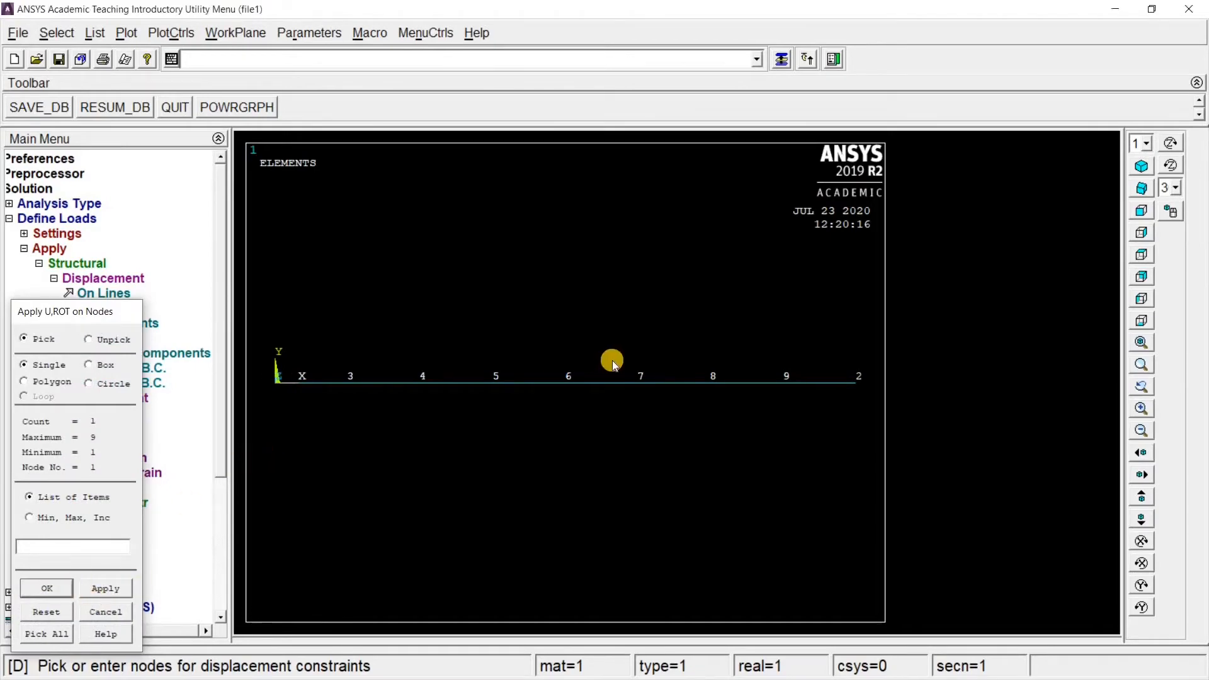
click(698, 274)
click(725, 383)
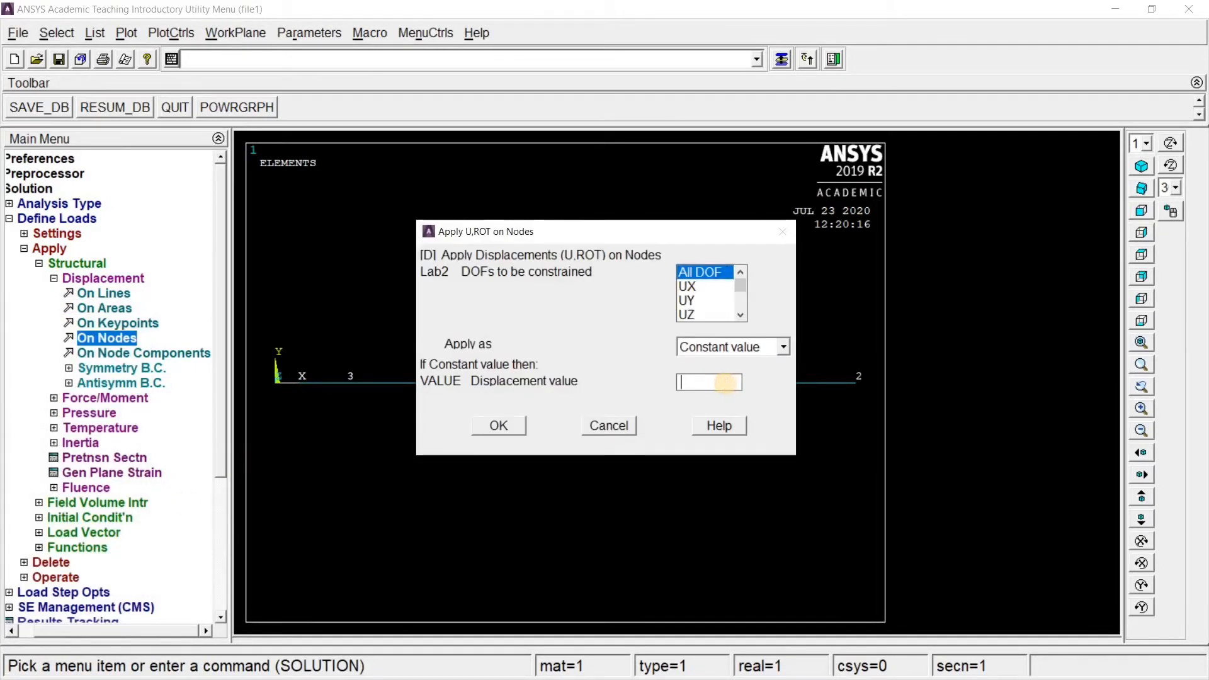
text(0)
click(497, 427)
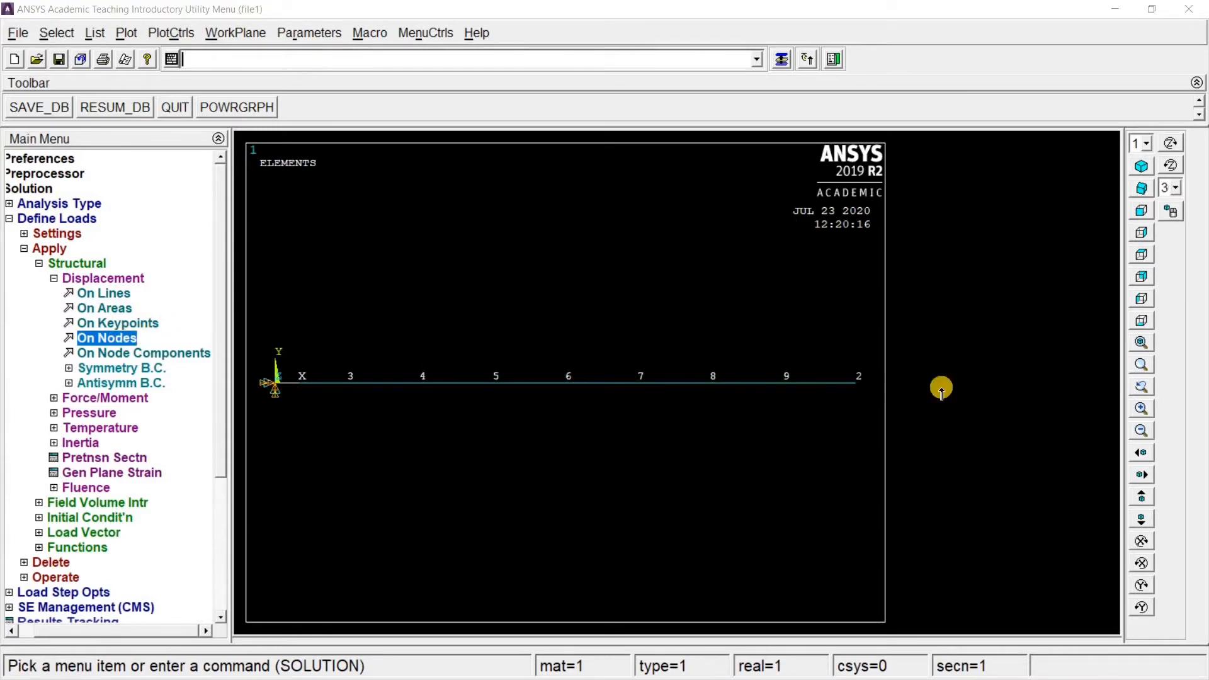
Constrain all degrees of freedom at node 2, the beam's far end, with a constant displacement value of 0
click(857, 385)
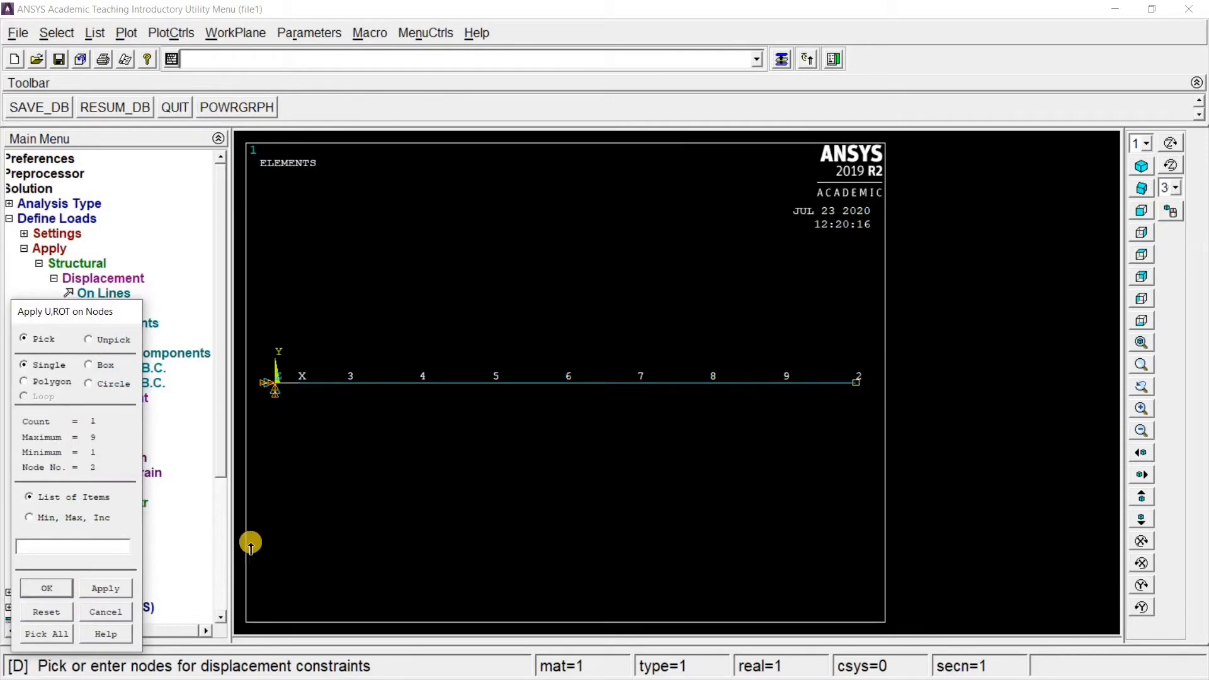
click(54, 588)
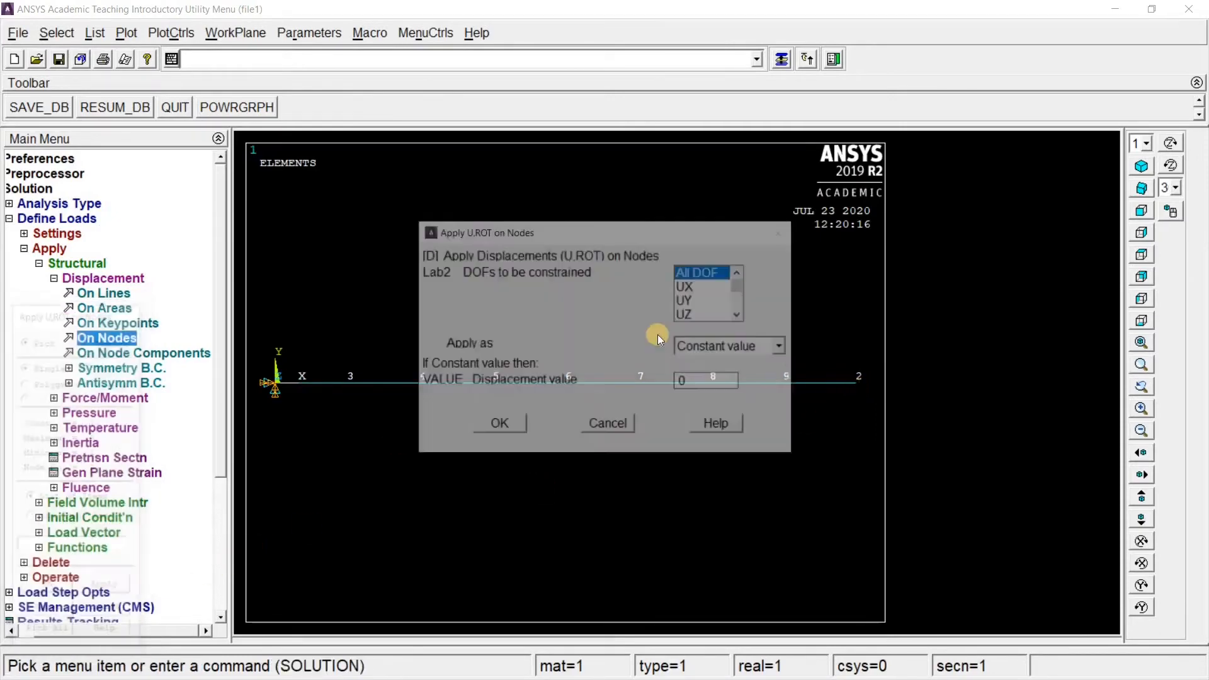
click(499, 426)
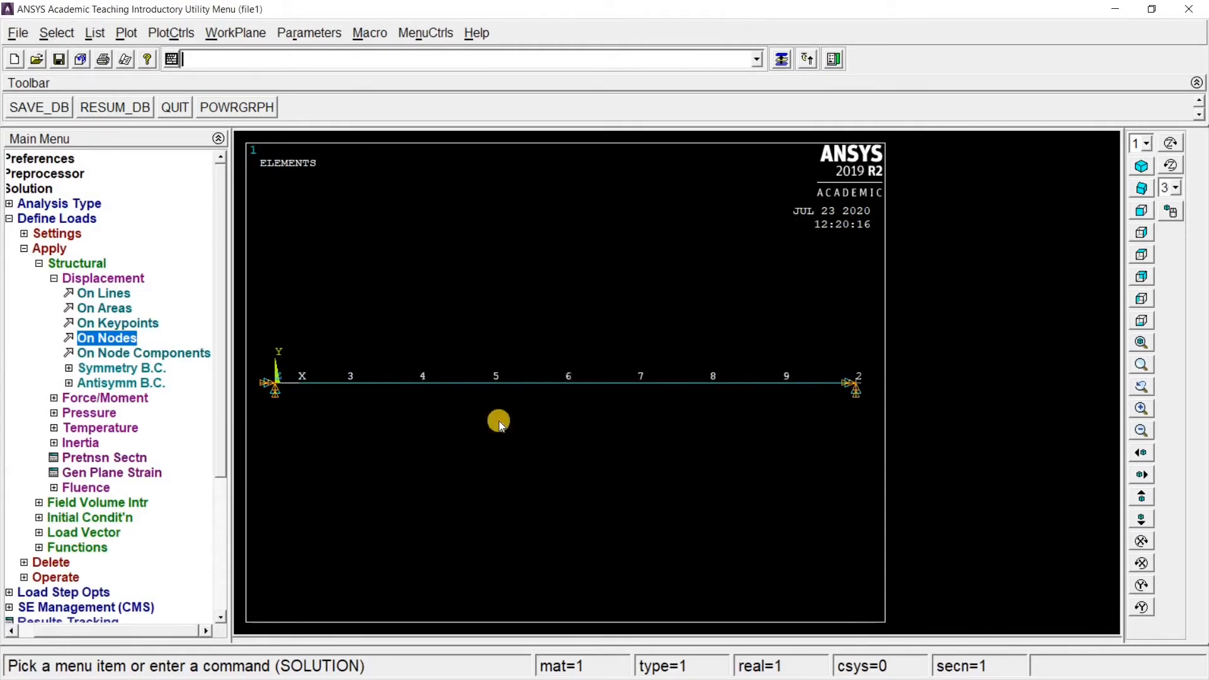
Apply a constant force of -80000 in the FY direction on node 8
click(78, 278)
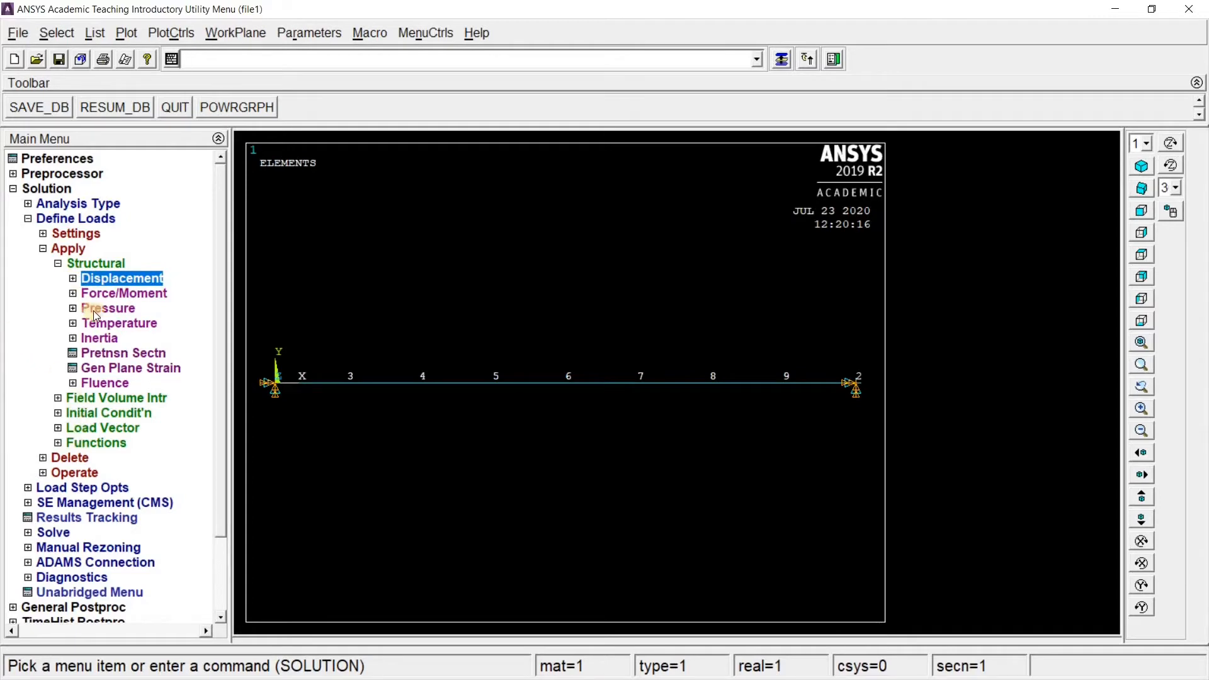
click(92, 264)
click(90, 261)
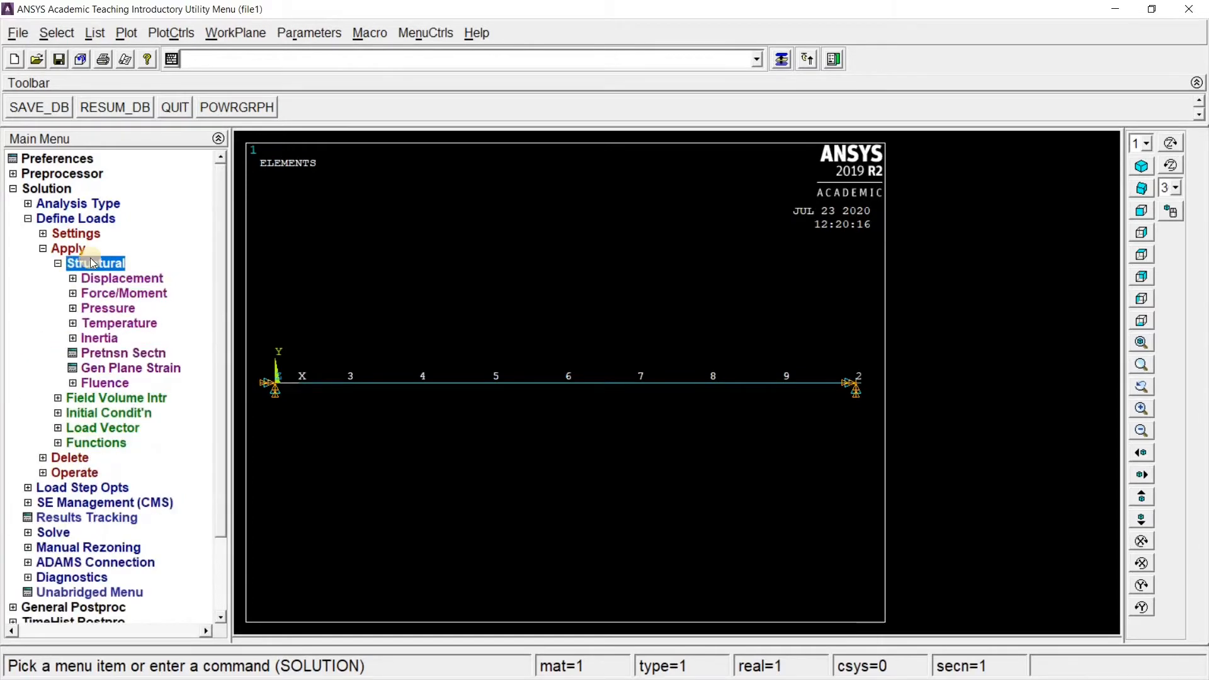
click(95, 294)
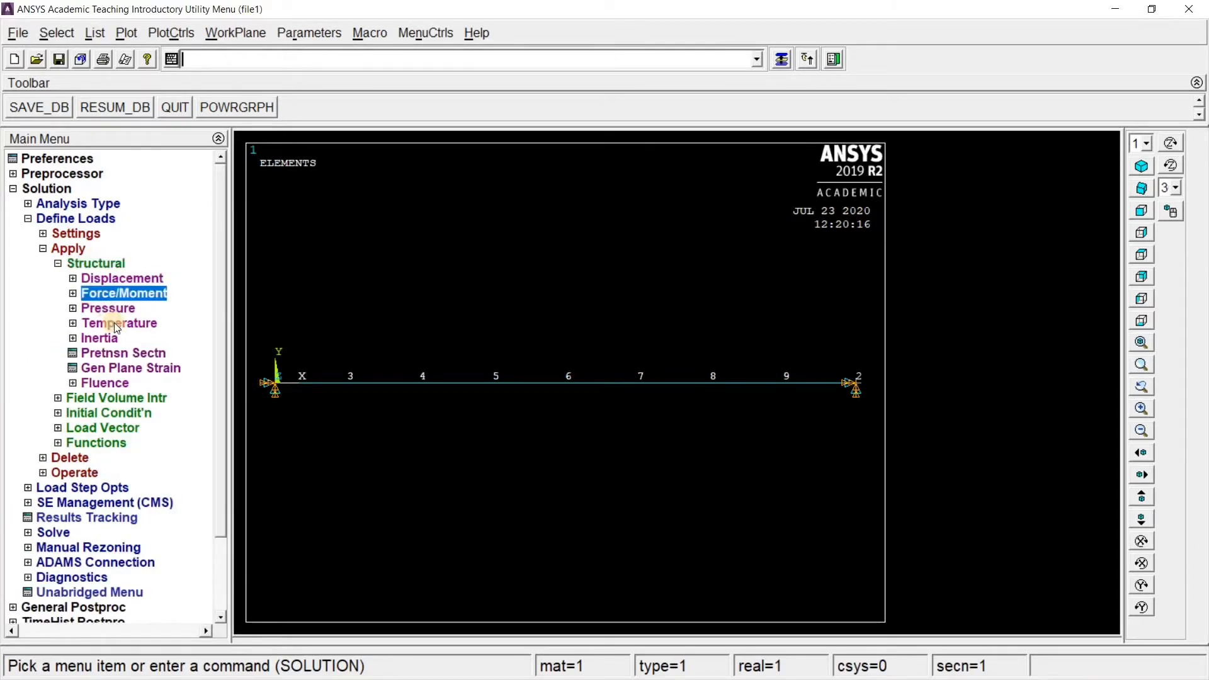
click(112, 322)
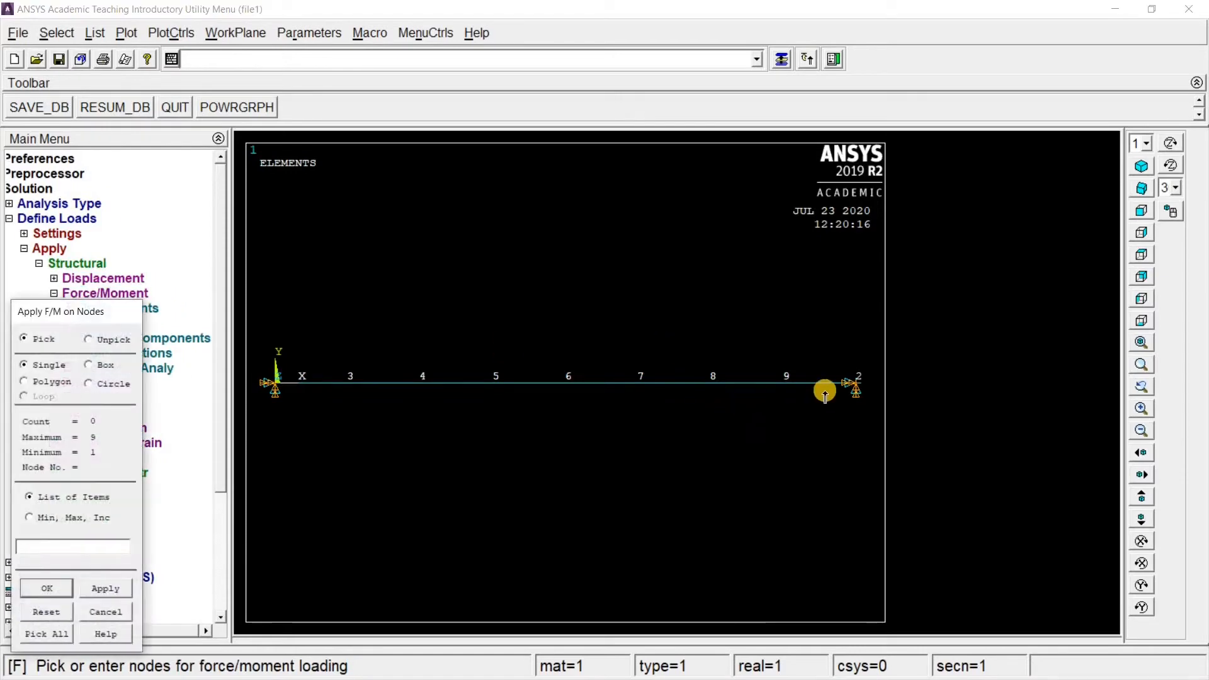
click(713, 382)
click(38, 592)
click(703, 324)
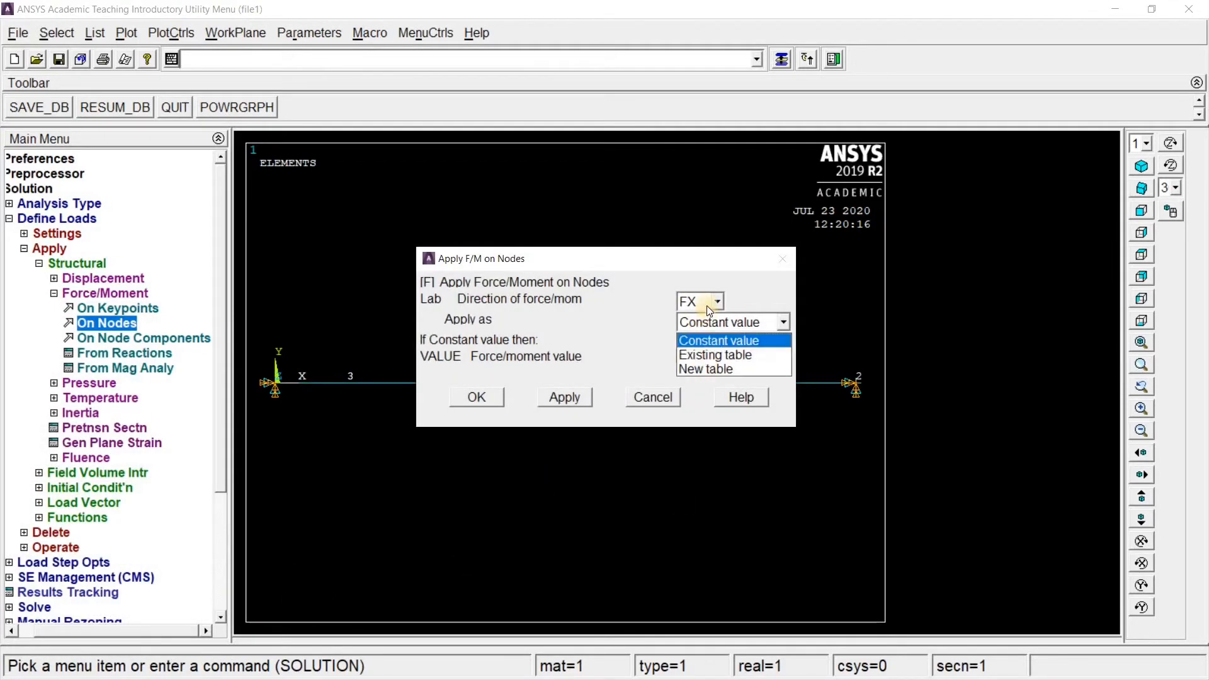
click(715, 340)
click(700, 301)
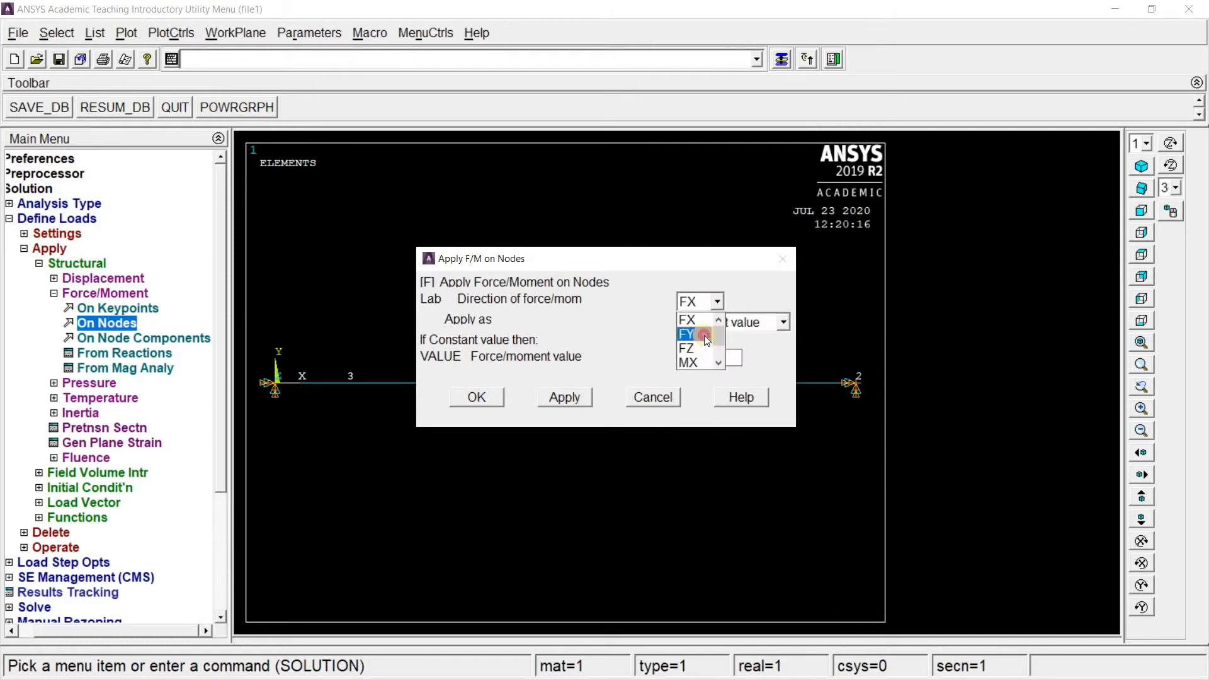
click(704, 334)
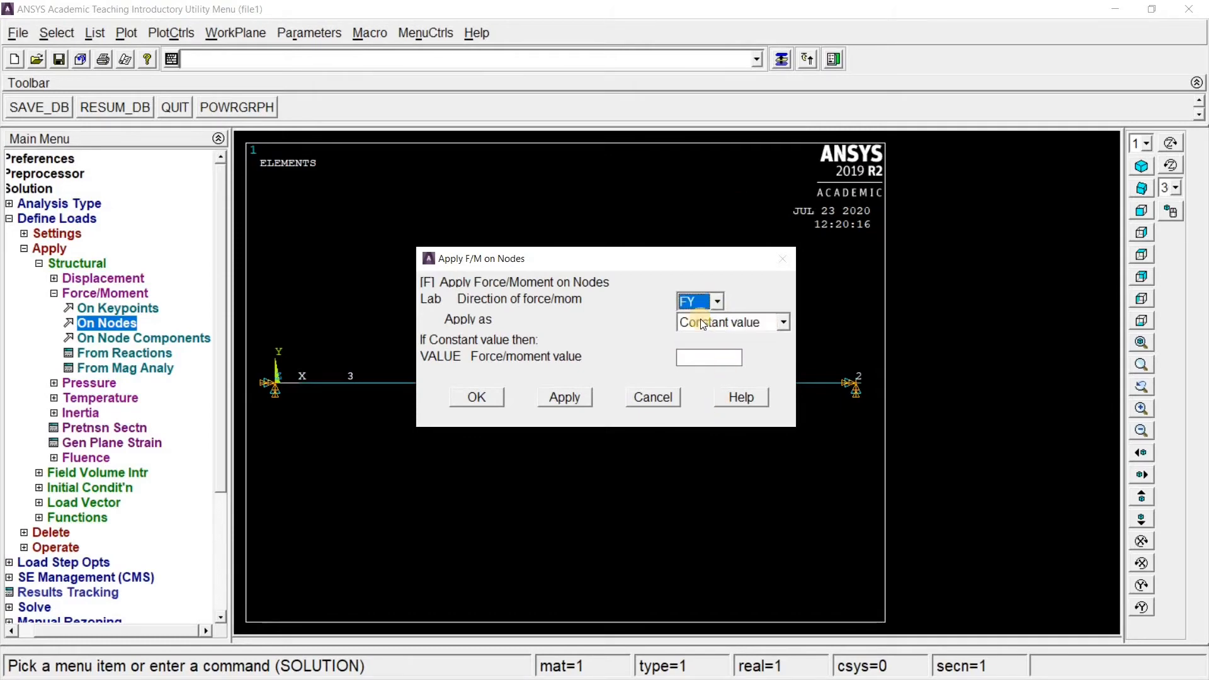
click(697, 351)
text(-80000)
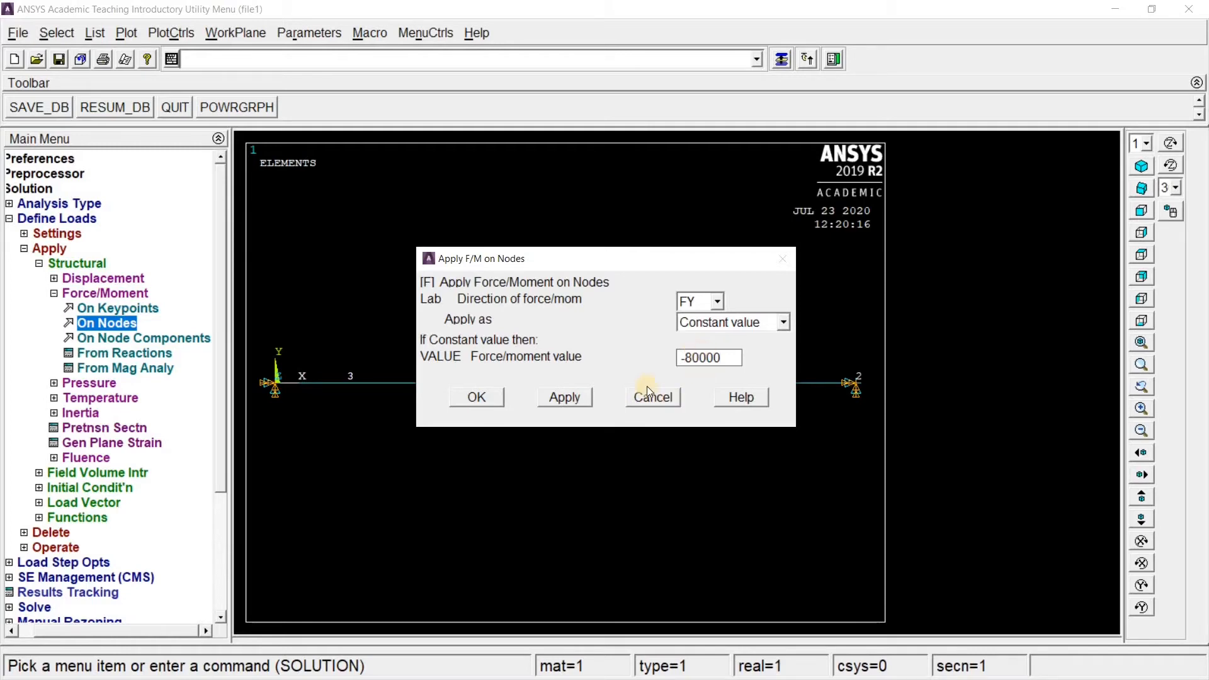
click(493, 402)
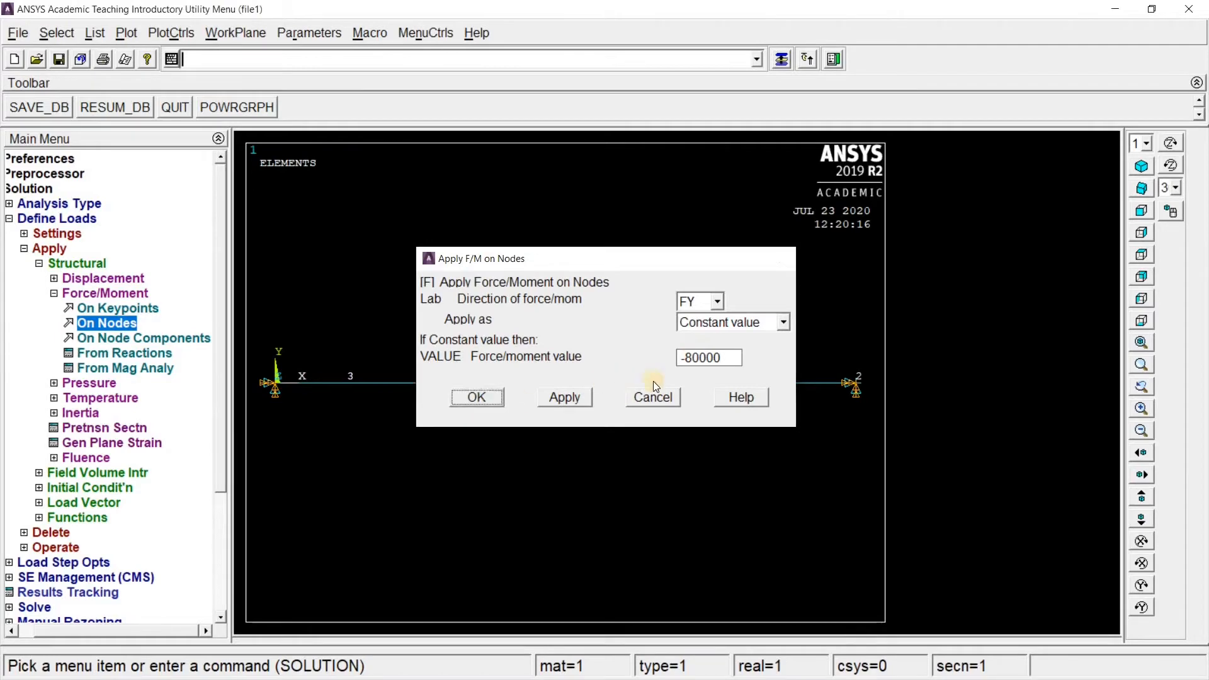
Apply a pressure load on the four beam elements between nodes 1 and 6
click(88, 383)
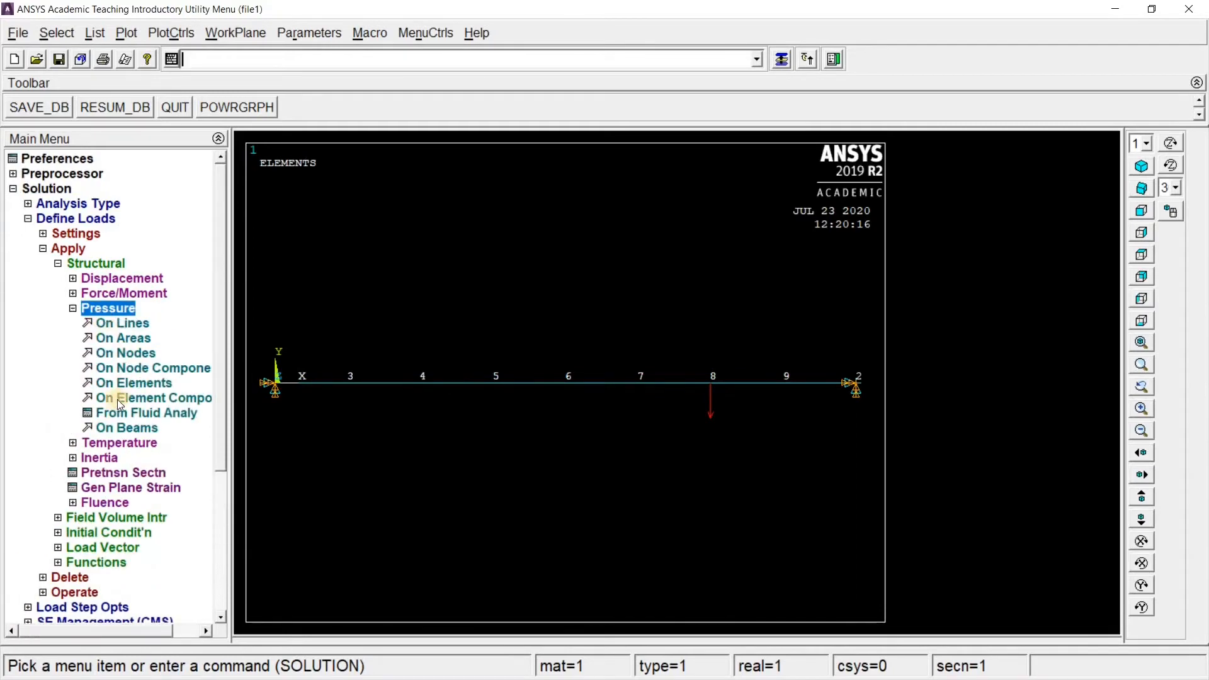
click(114, 428)
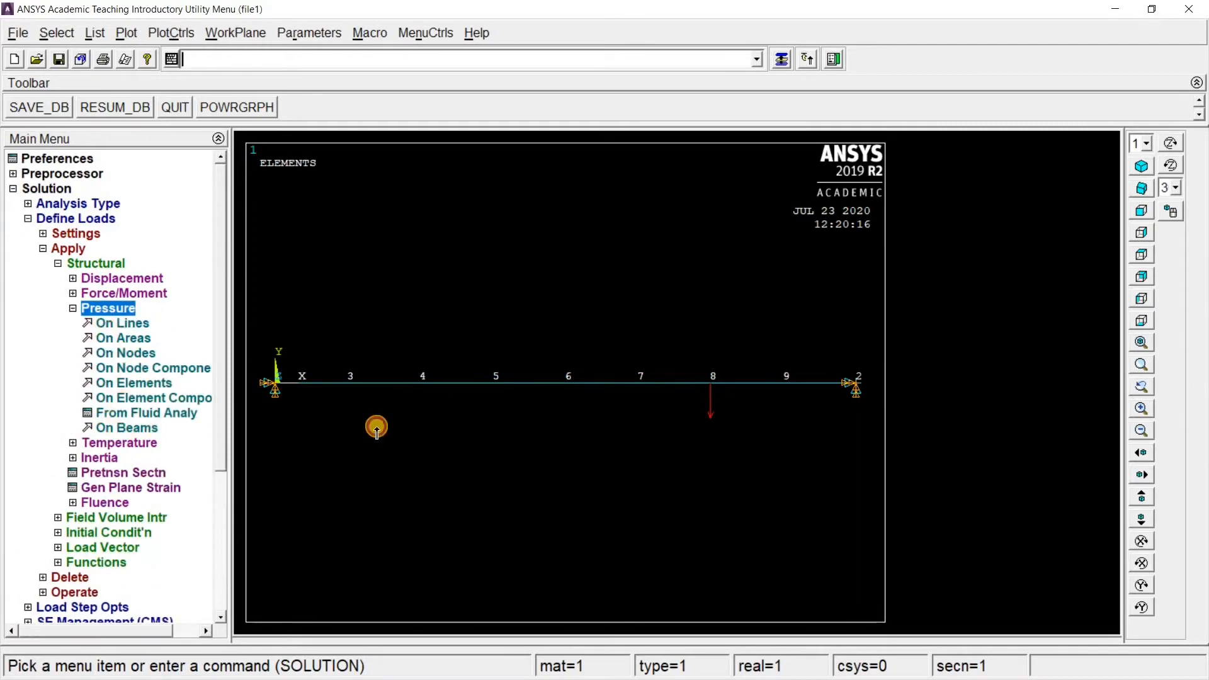
click(310, 389)
click(382, 385)
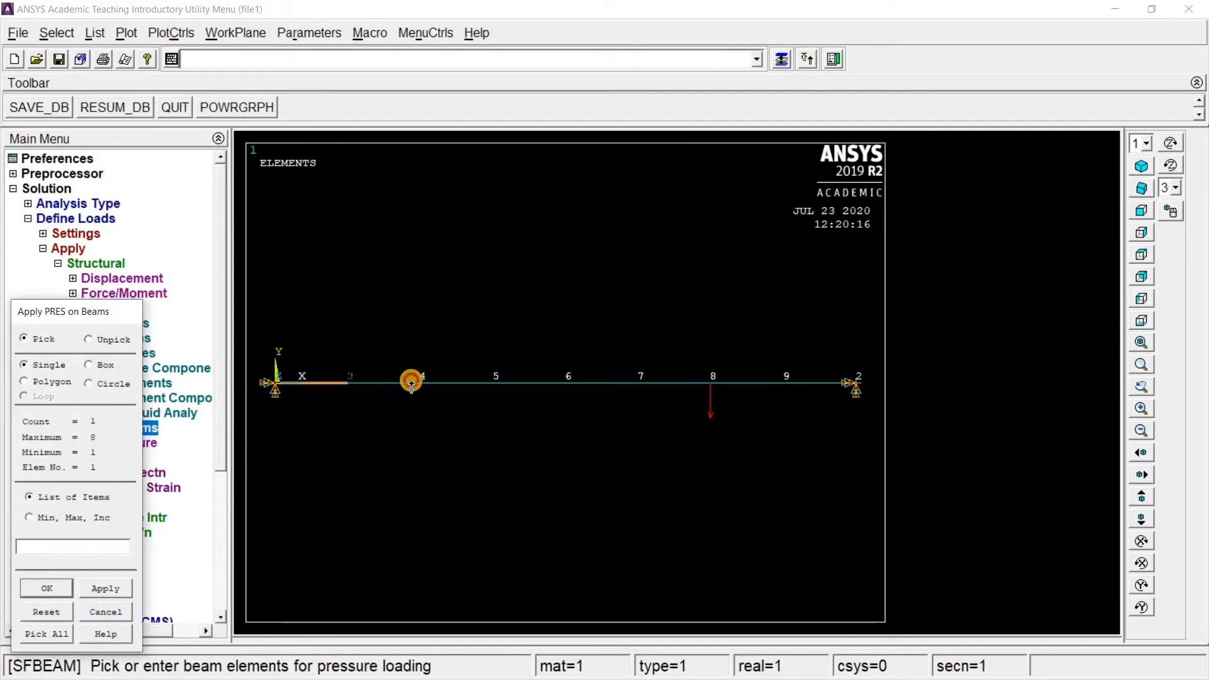
click(460, 388)
click(540, 383)
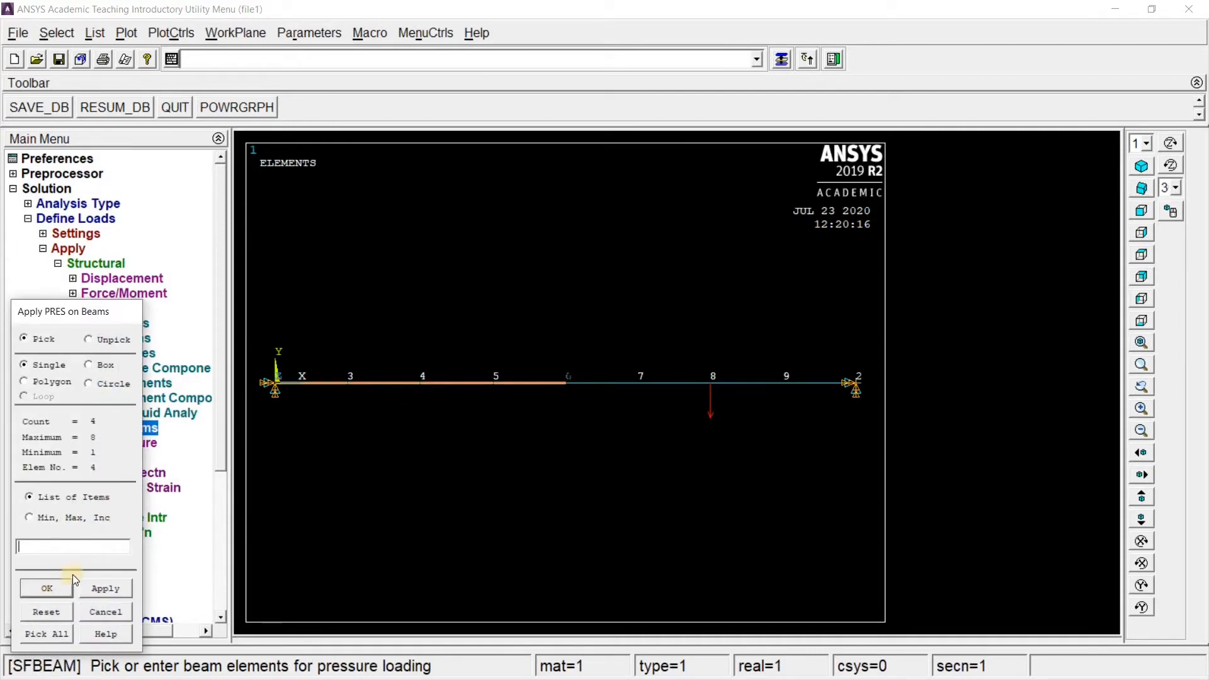
click(41, 587)
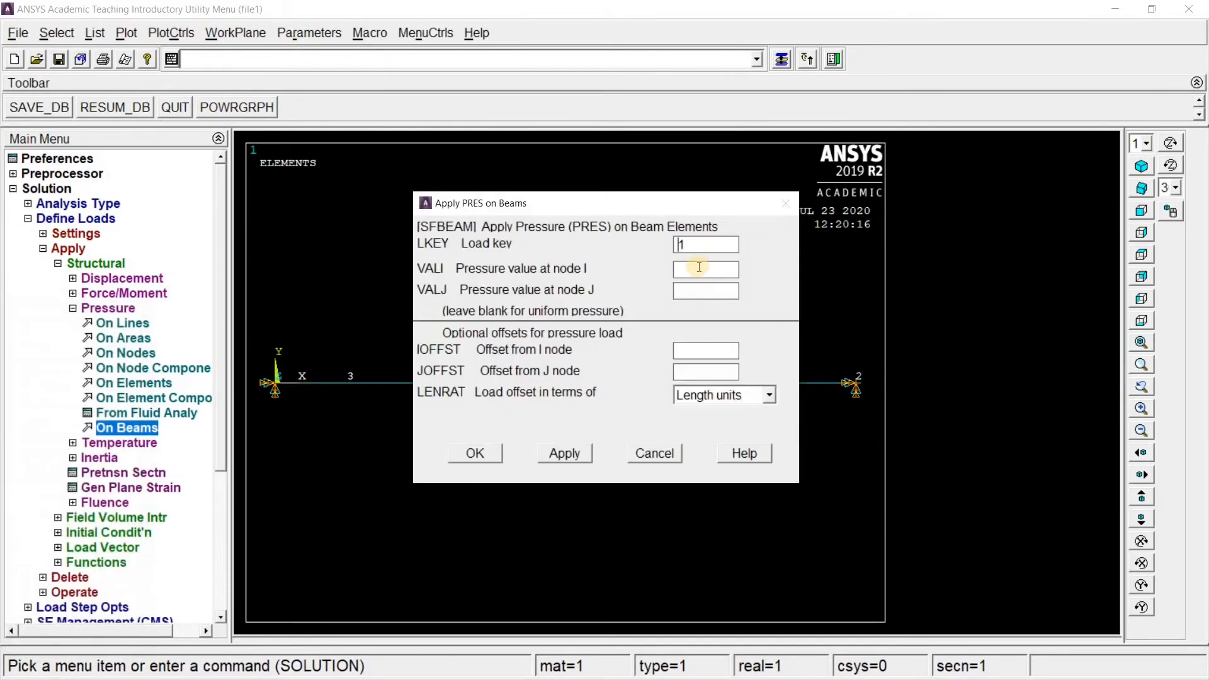
click(698, 268)
click(475, 453)
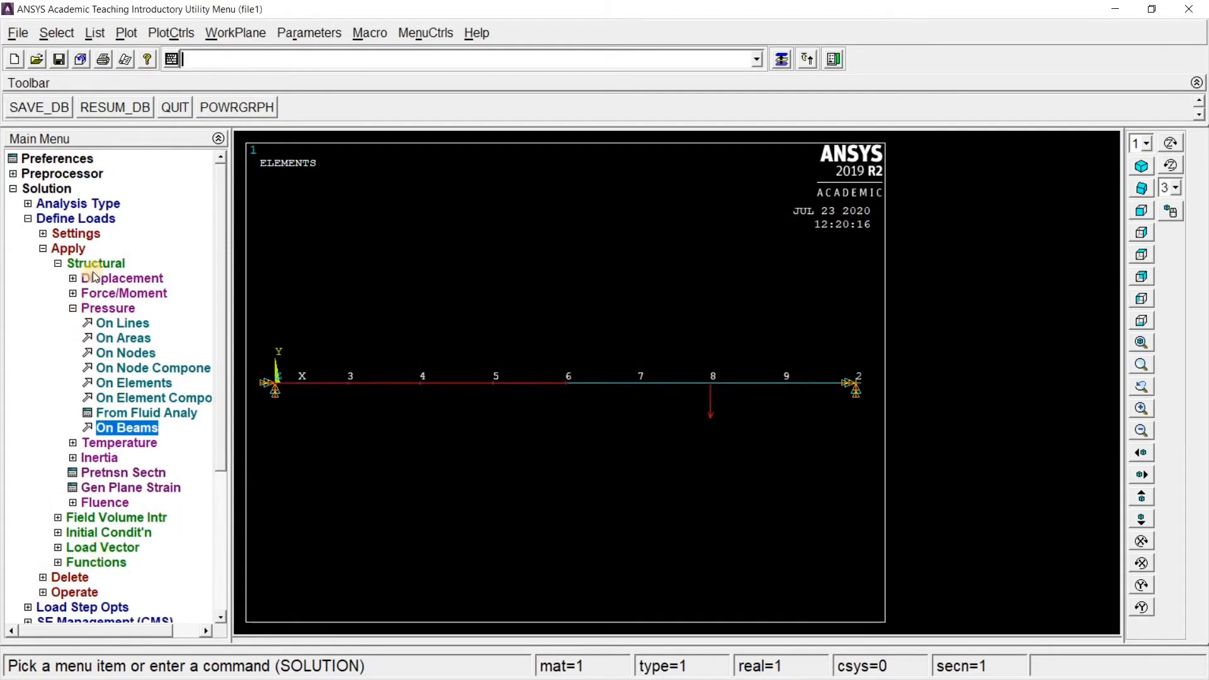
Solve the current load step and close the solution note and status listing
click(63, 219)
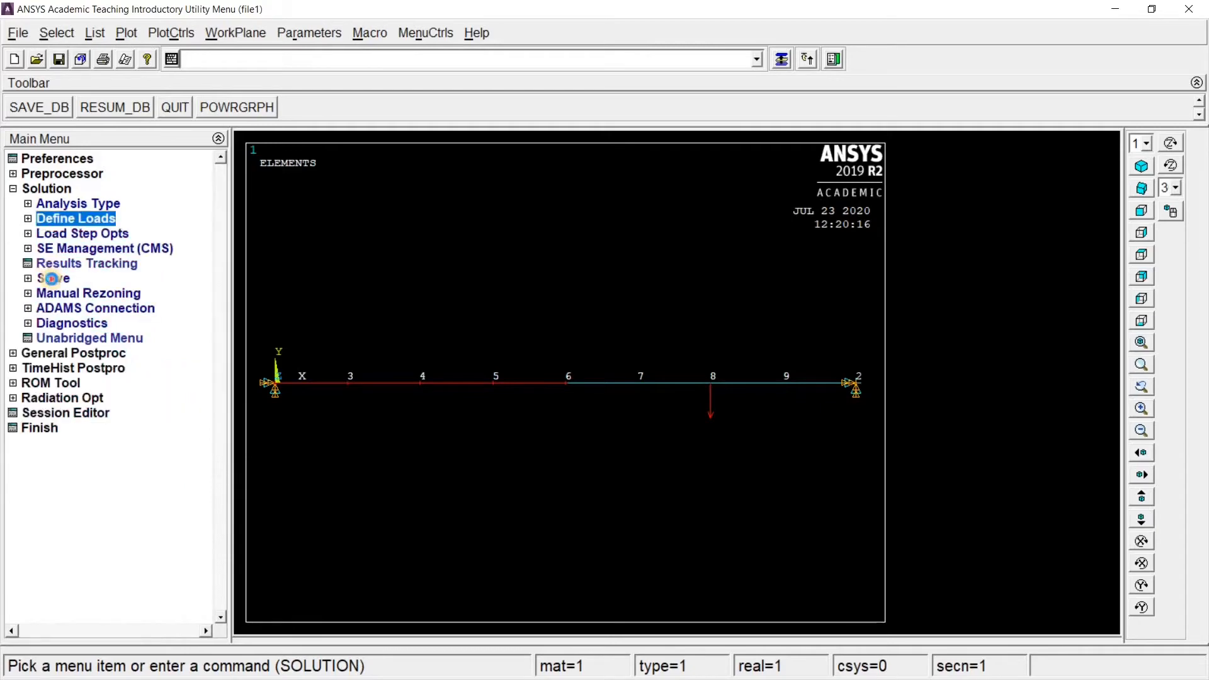
click(50, 278)
click(78, 294)
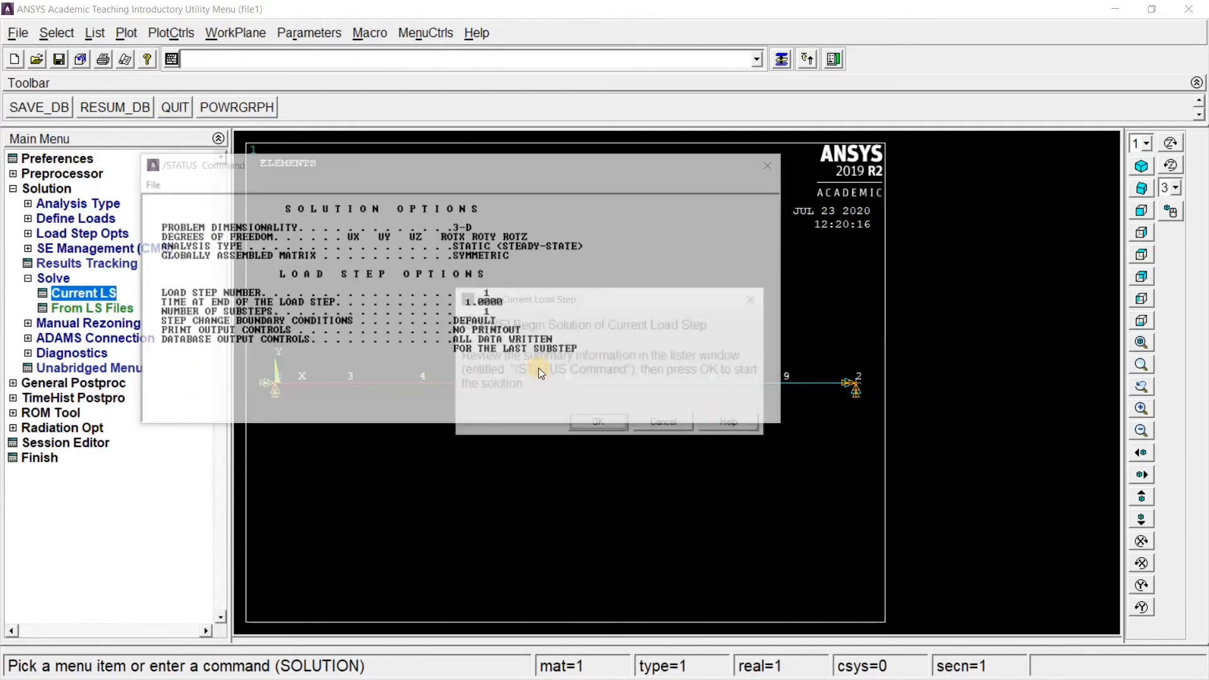
click(597, 421)
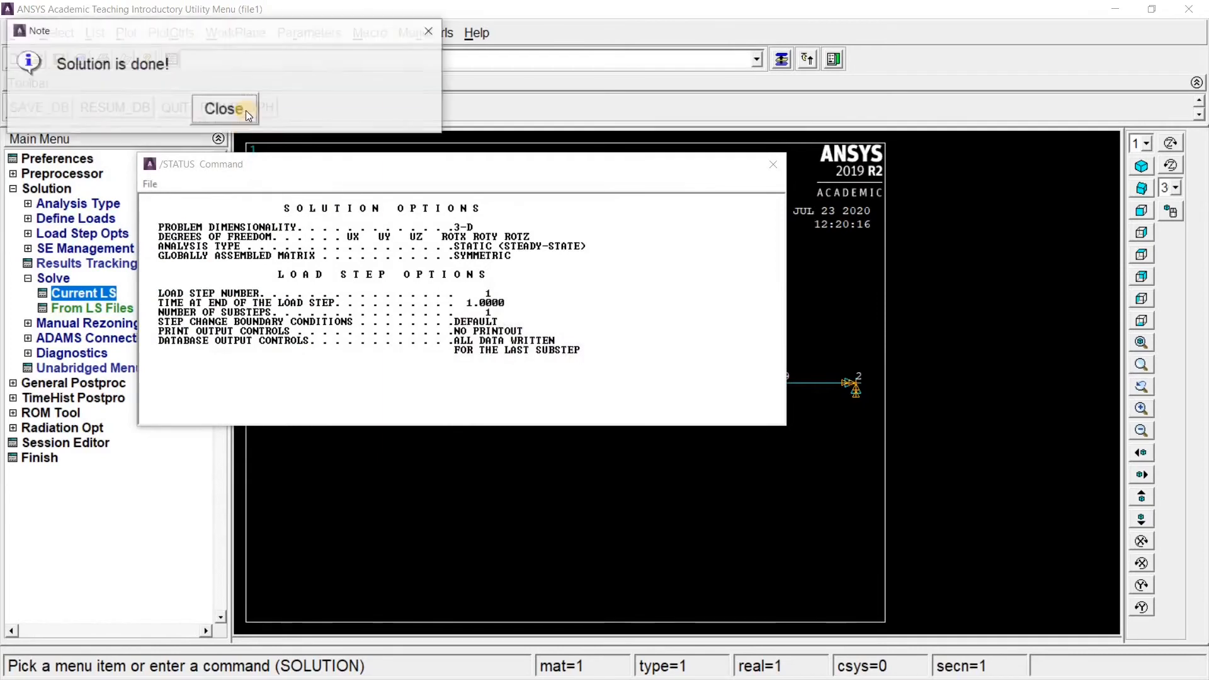
click(245, 110)
click(150, 183)
click(177, 253)
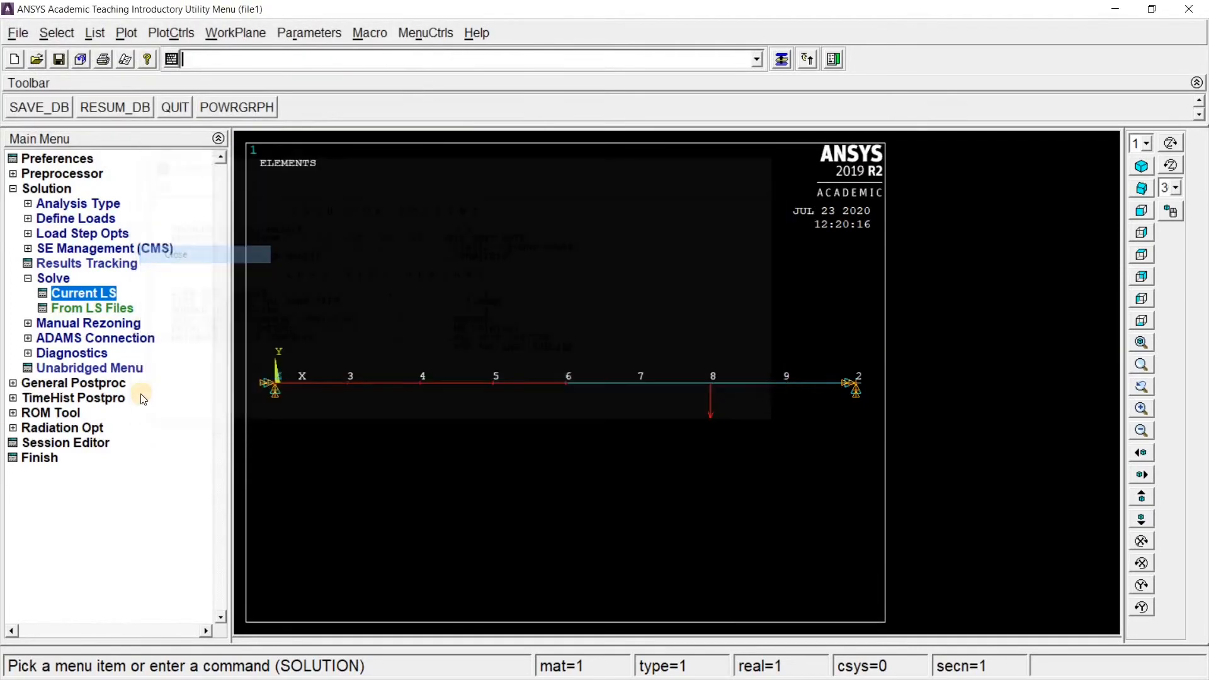
Plot the beam's deformed shape together with its undeformed shape in the general postprocessor
click(67, 384)
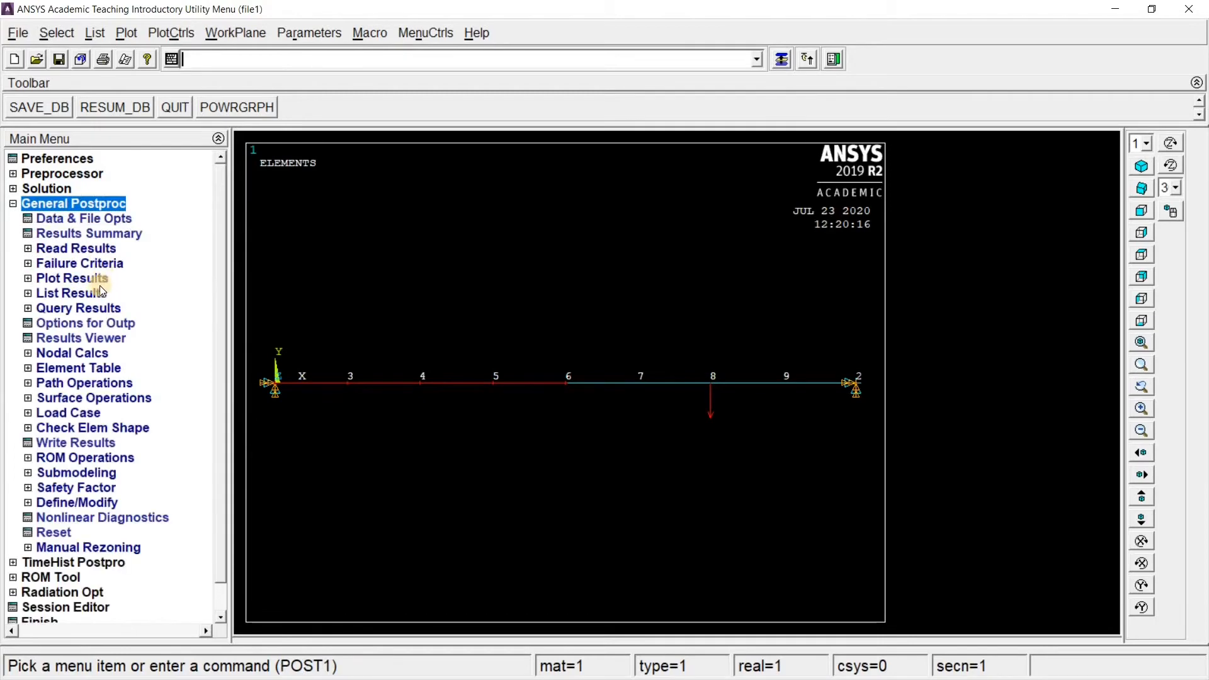
click(81, 284)
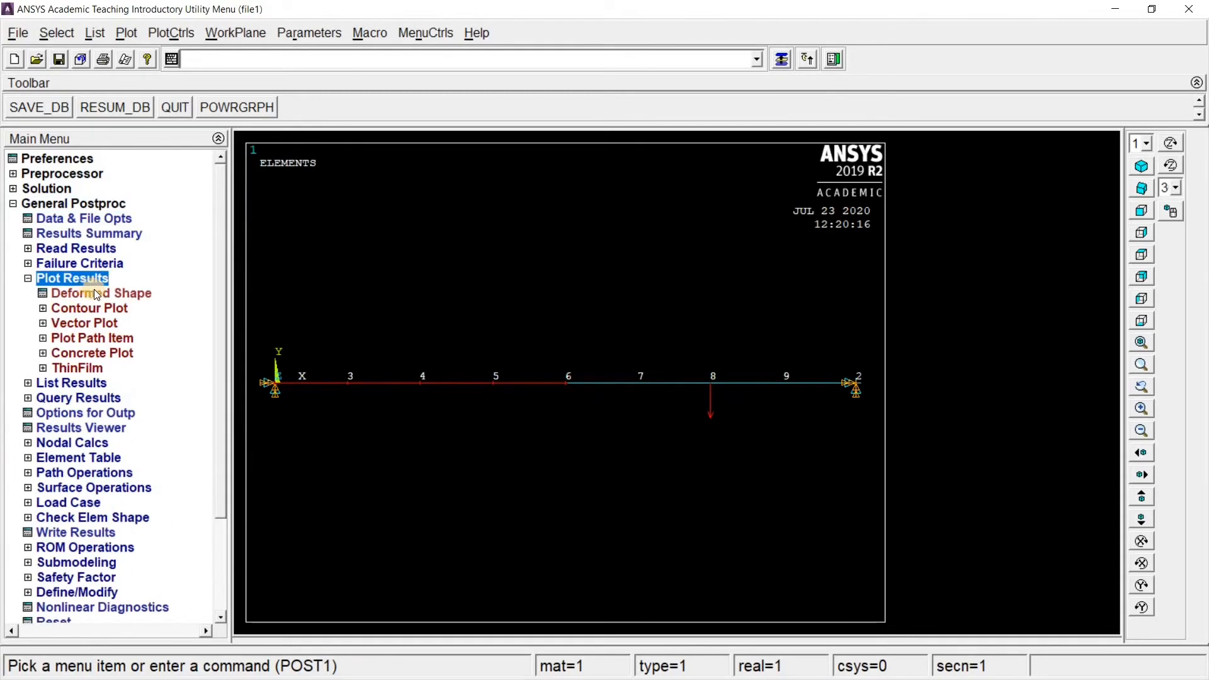
click(102, 294)
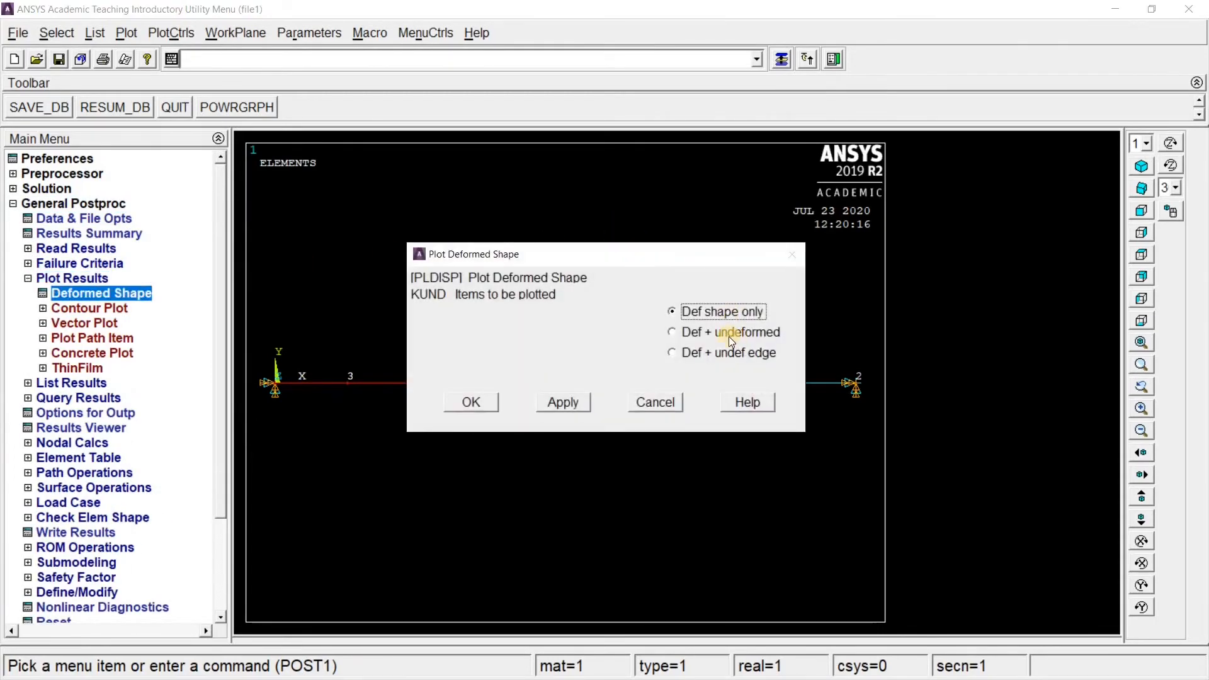
click(728, 336)
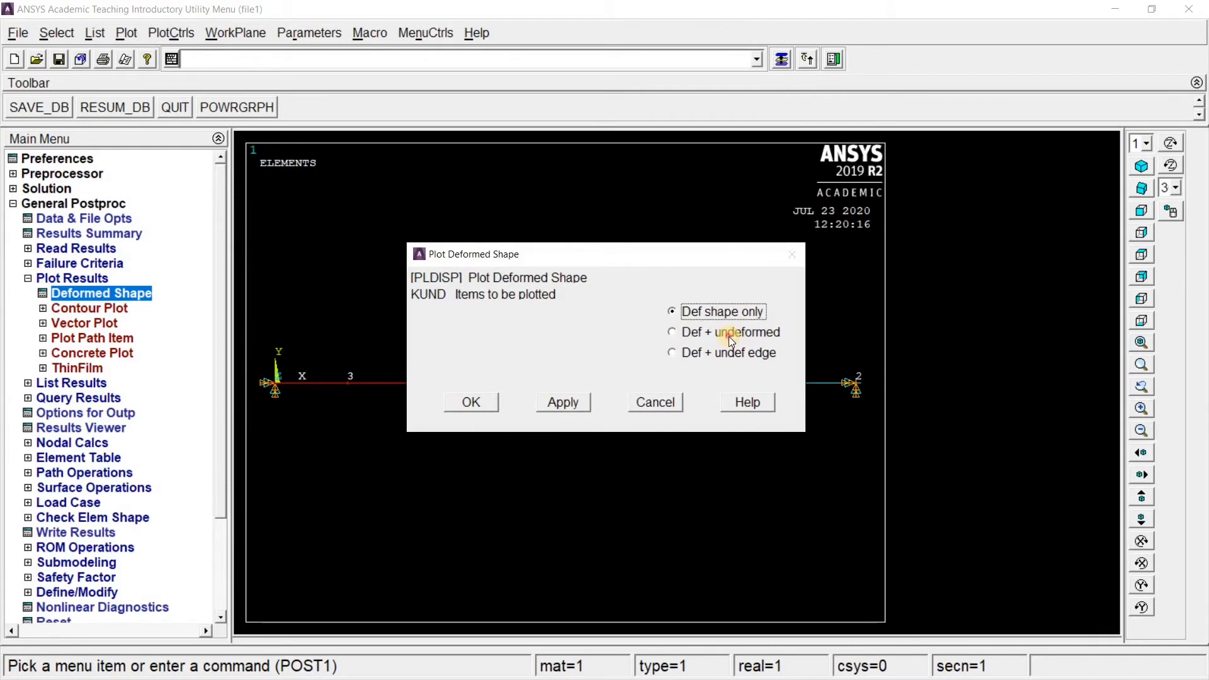
click(473, 406)
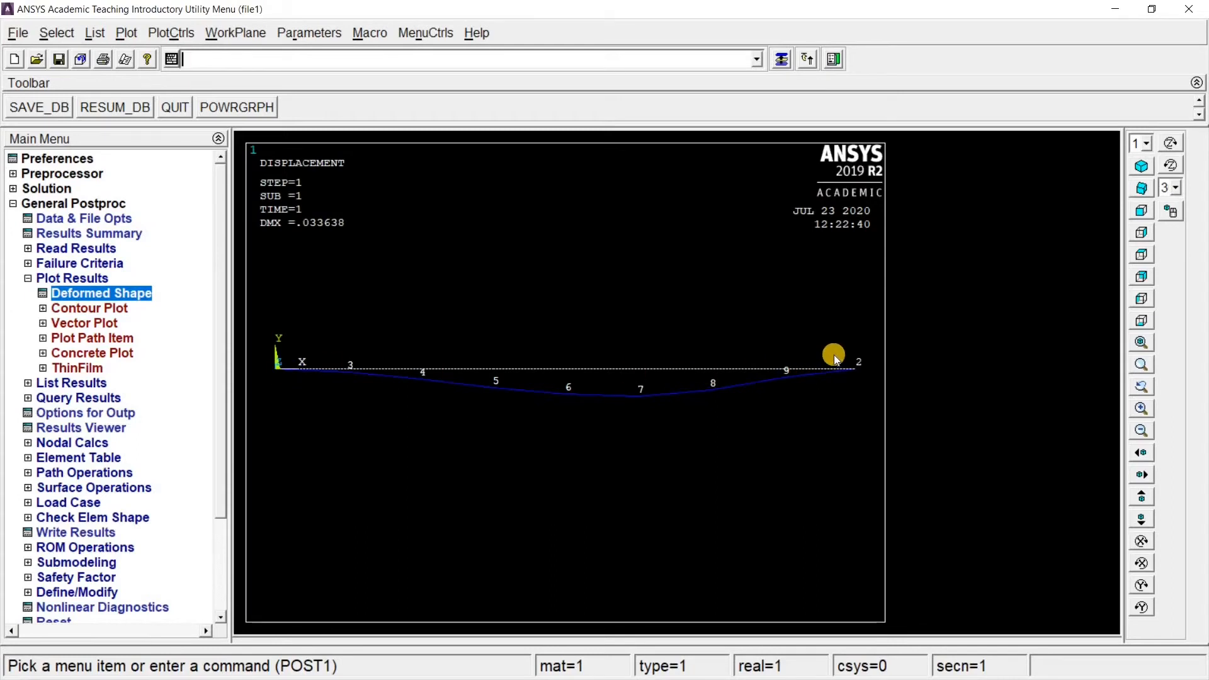
Plot the nodal solution contour of the displacement vector sum, showing the deformed shape only
click(64, 311)
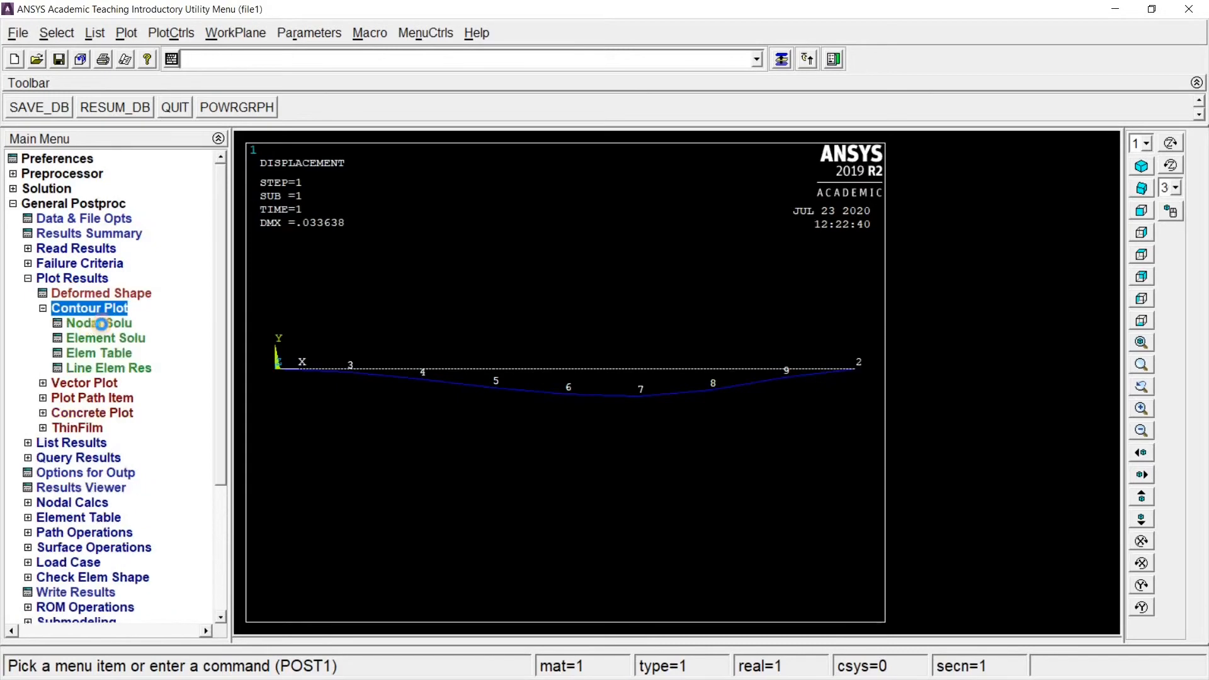
click(88, 324)
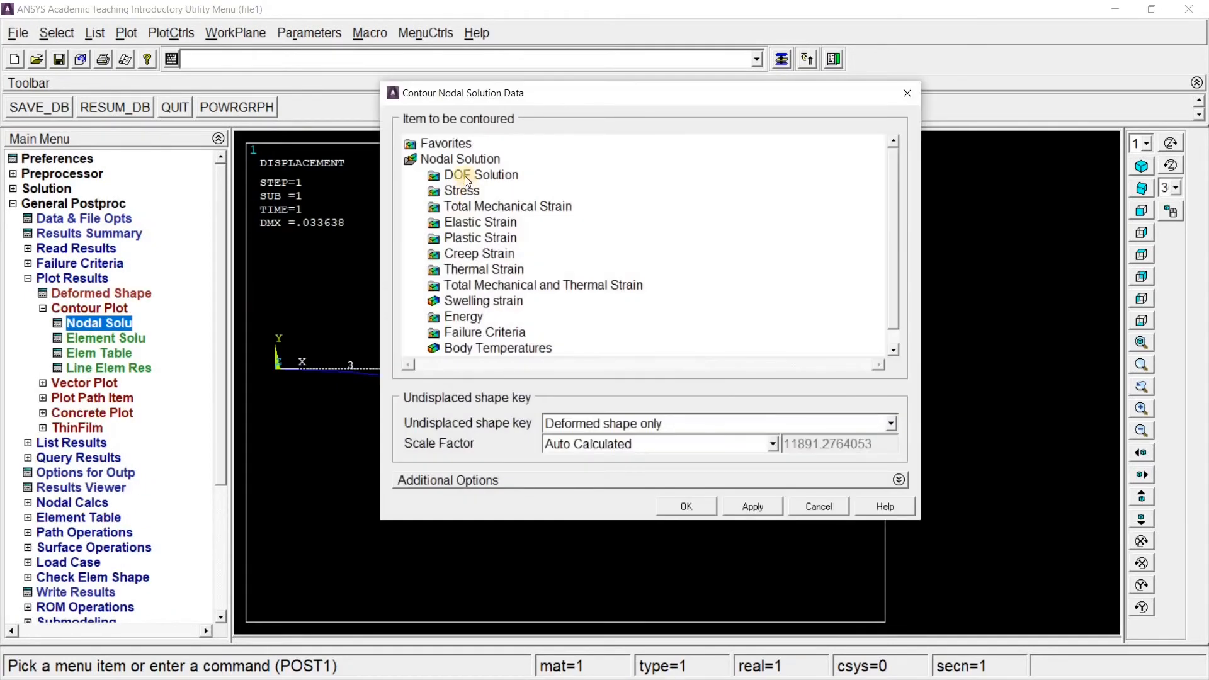
click(466, 177)
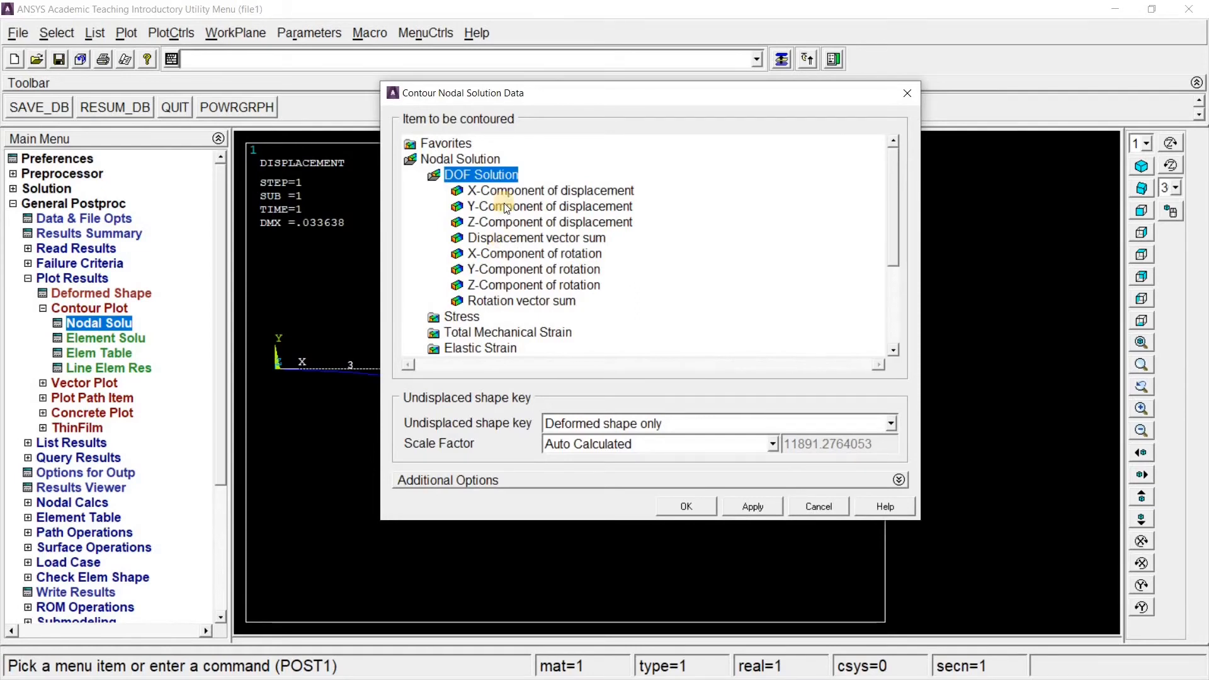
click(515, 237)
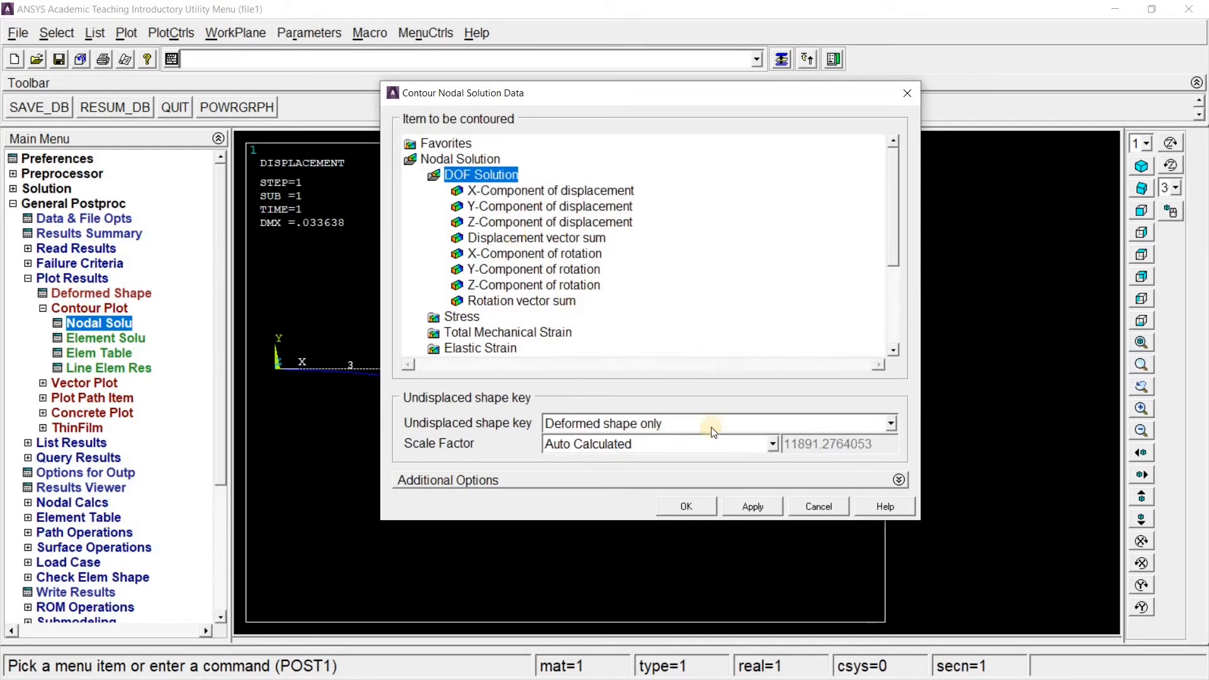
click(694, 513)
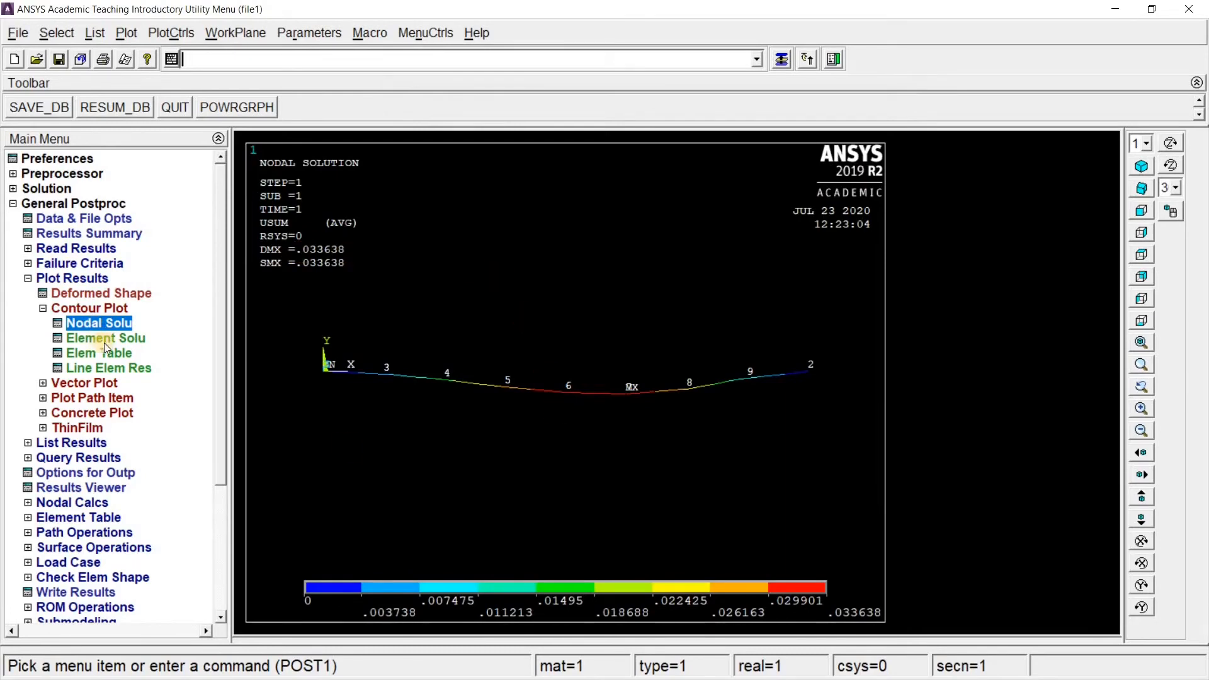
Turn on the display of element shapes based on real constant descriptions and replot the beam
click(175, 36)
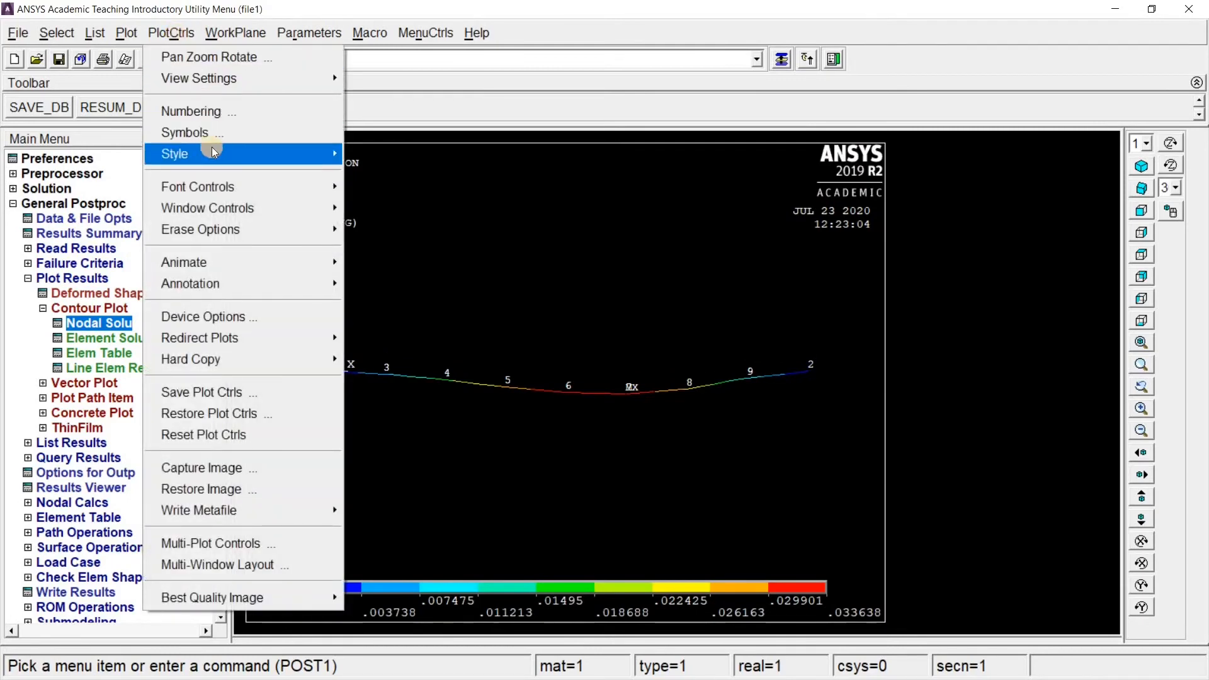
mouse_move(211, 154)
click(522, 176)
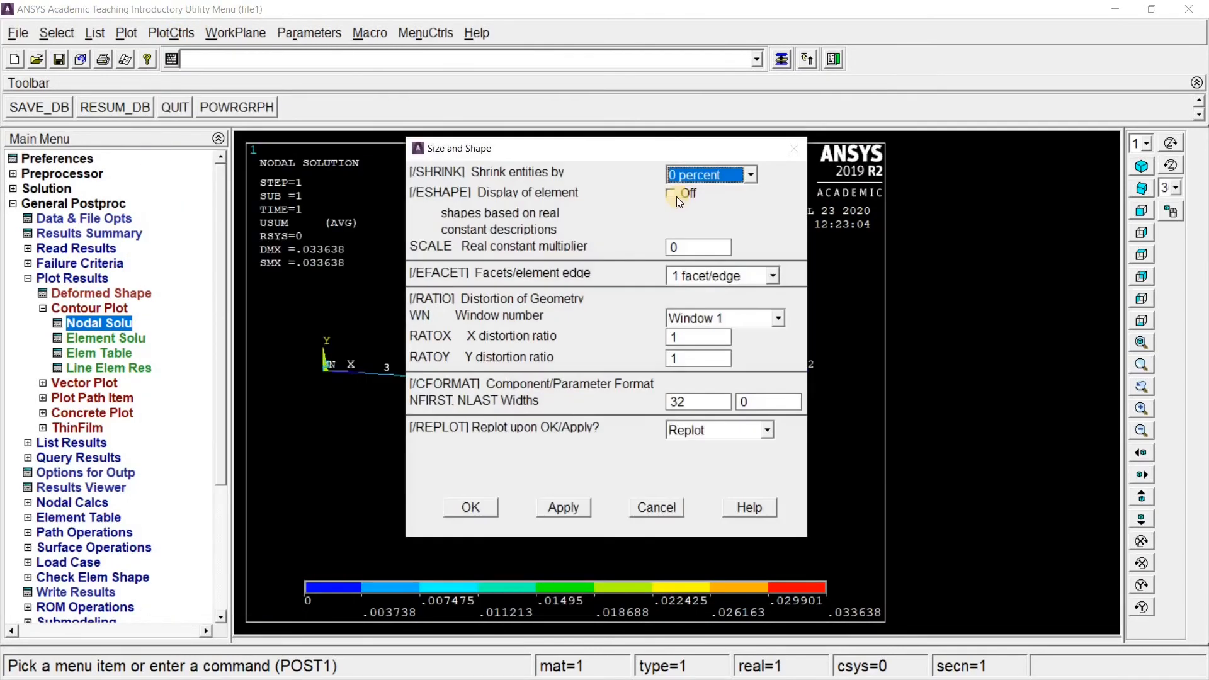
click(671, 194)
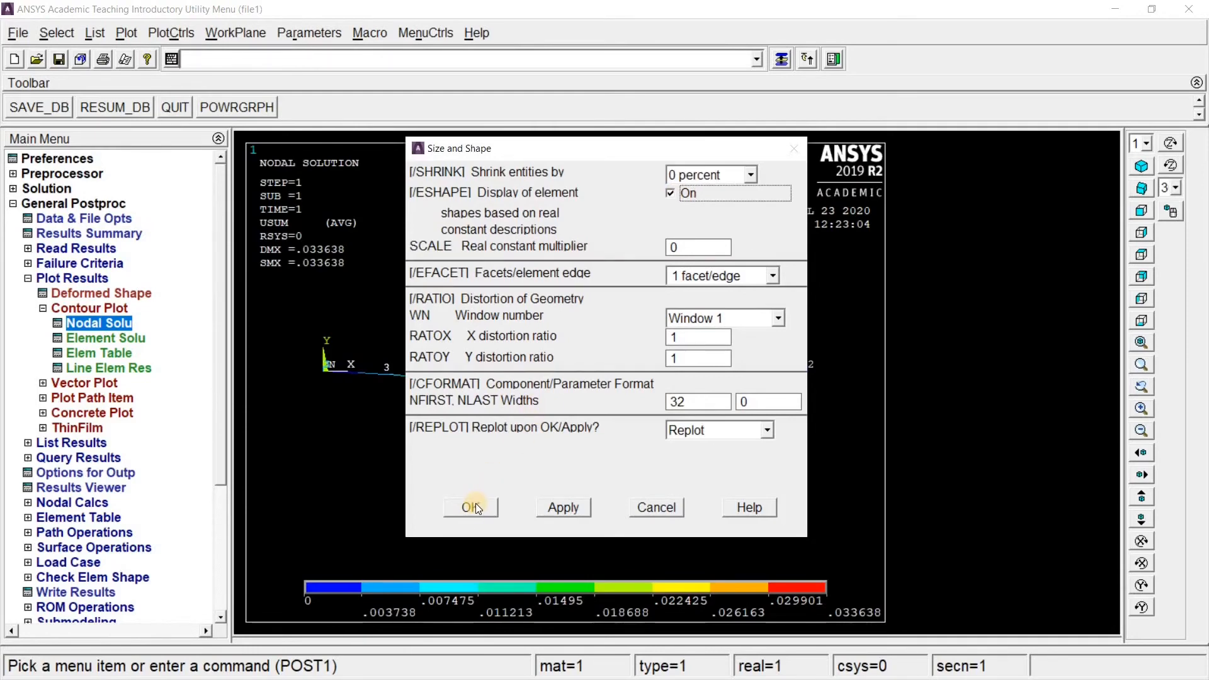
click(472, 508)
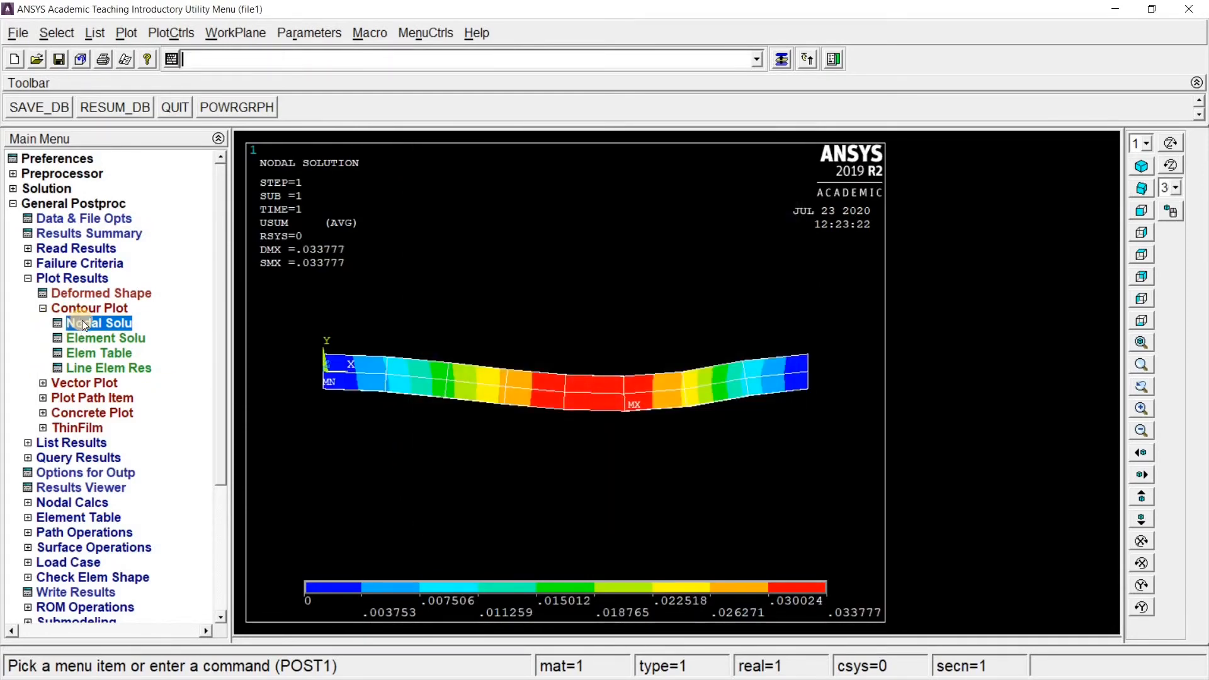
Plot the nodal solution contour of the von Mises stress on the deformed beam
double_click(82, 320)
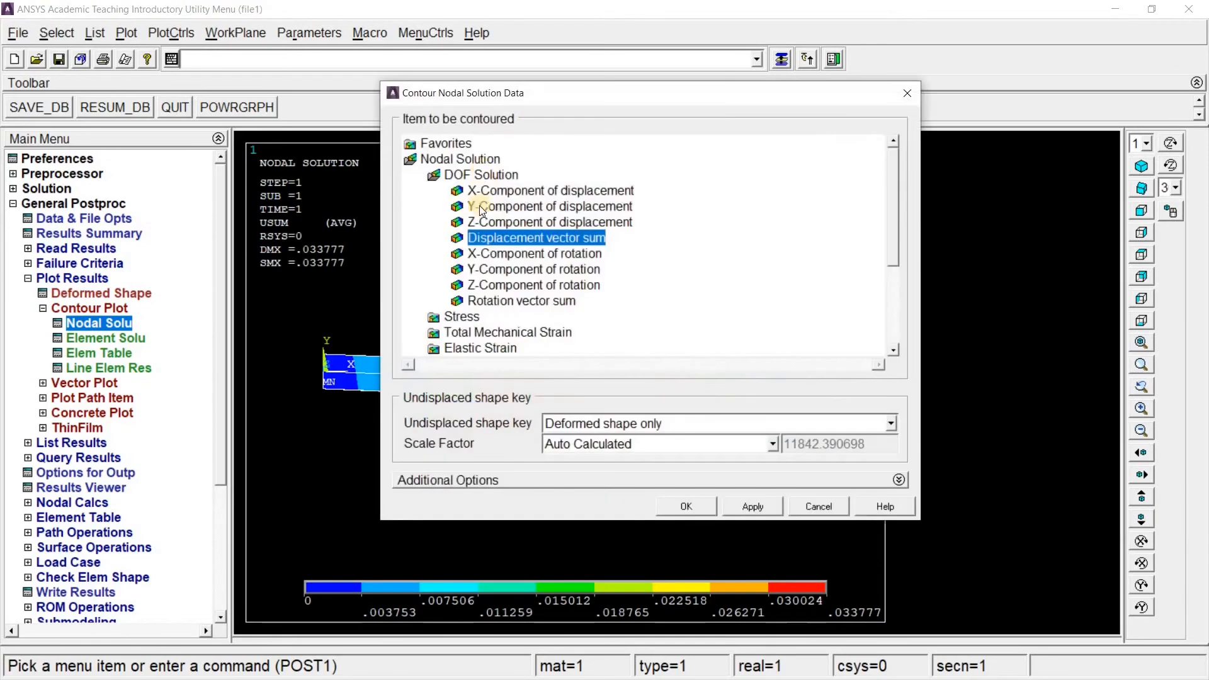
click(482, 175)
click(462, 191)
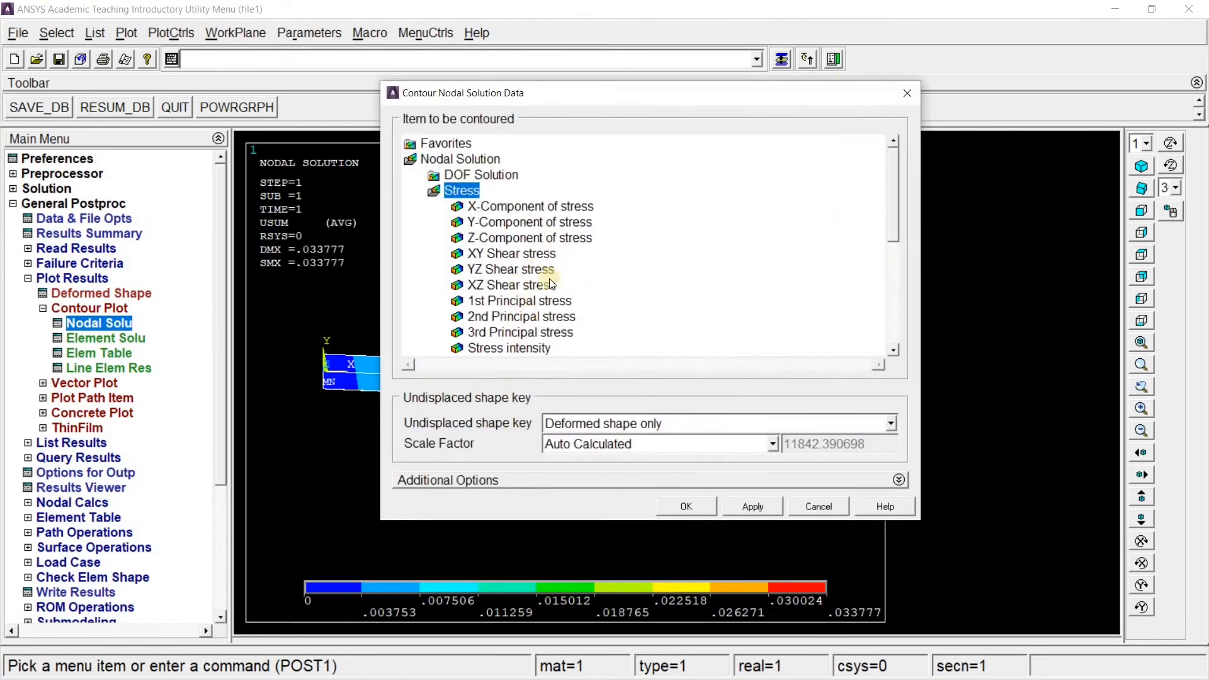
scroll(542, 277, down, 2)
click(685, 506)
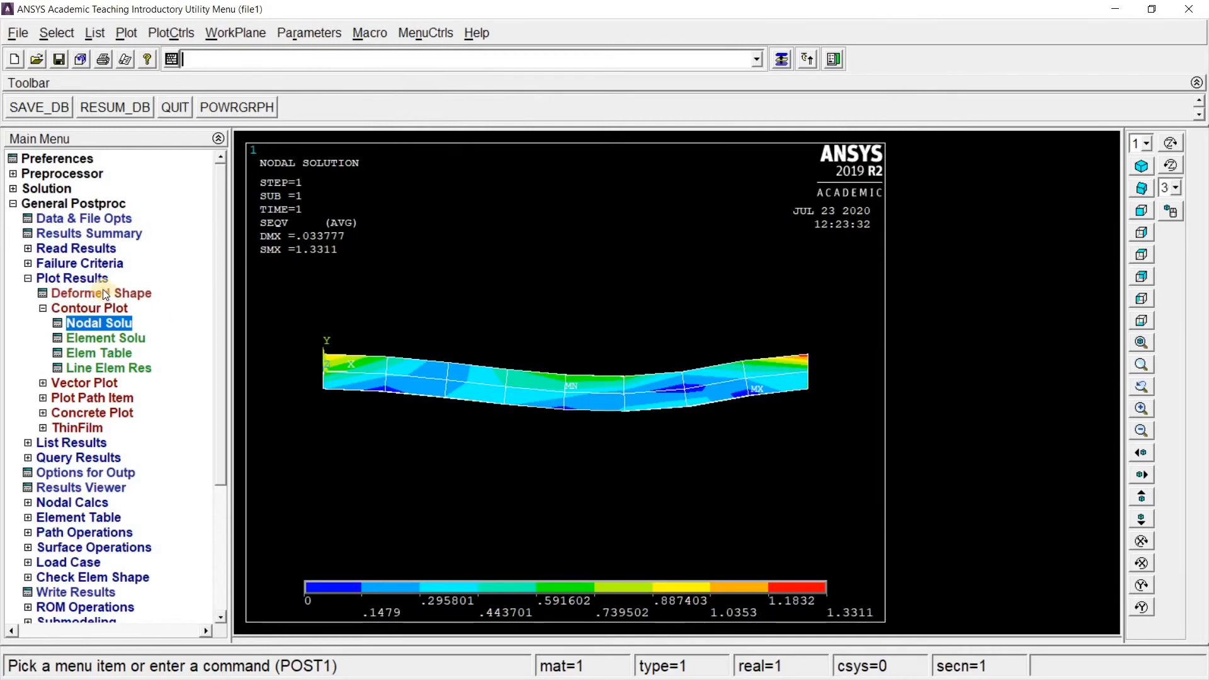
List the nodal displacement vector sum, review the values for every node, and close the listing
click(73, 279)
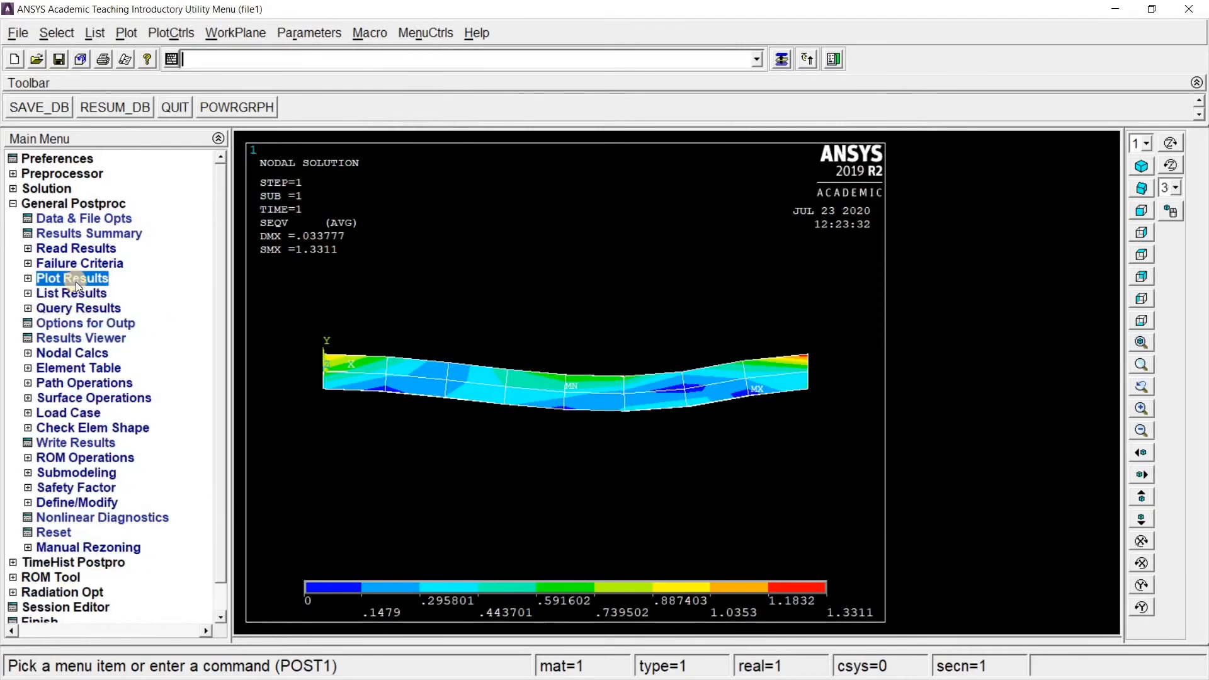
click(86, 295)
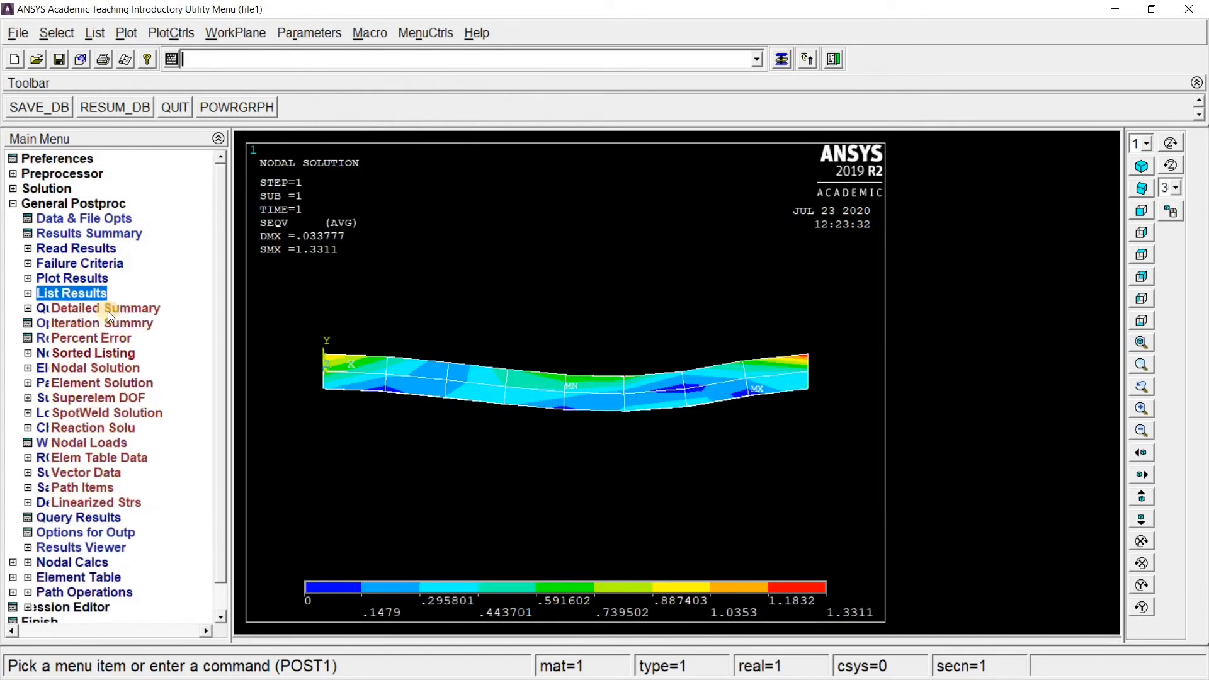
click(86, 368)
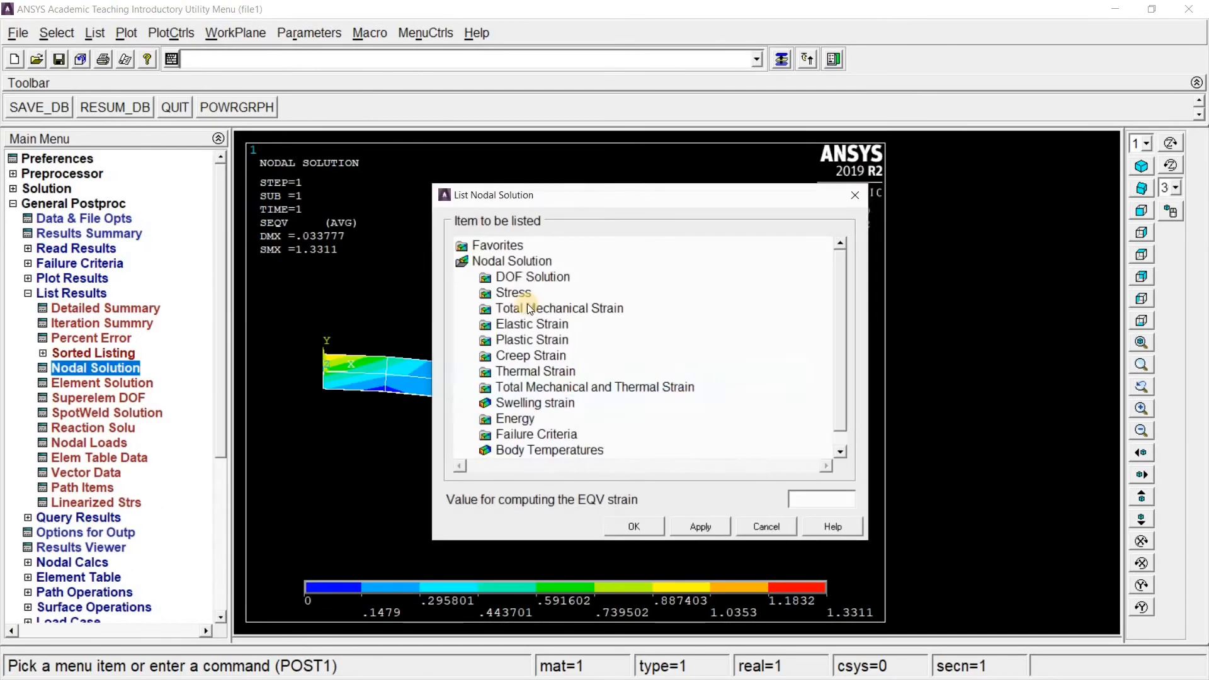
double_click(525, 278)
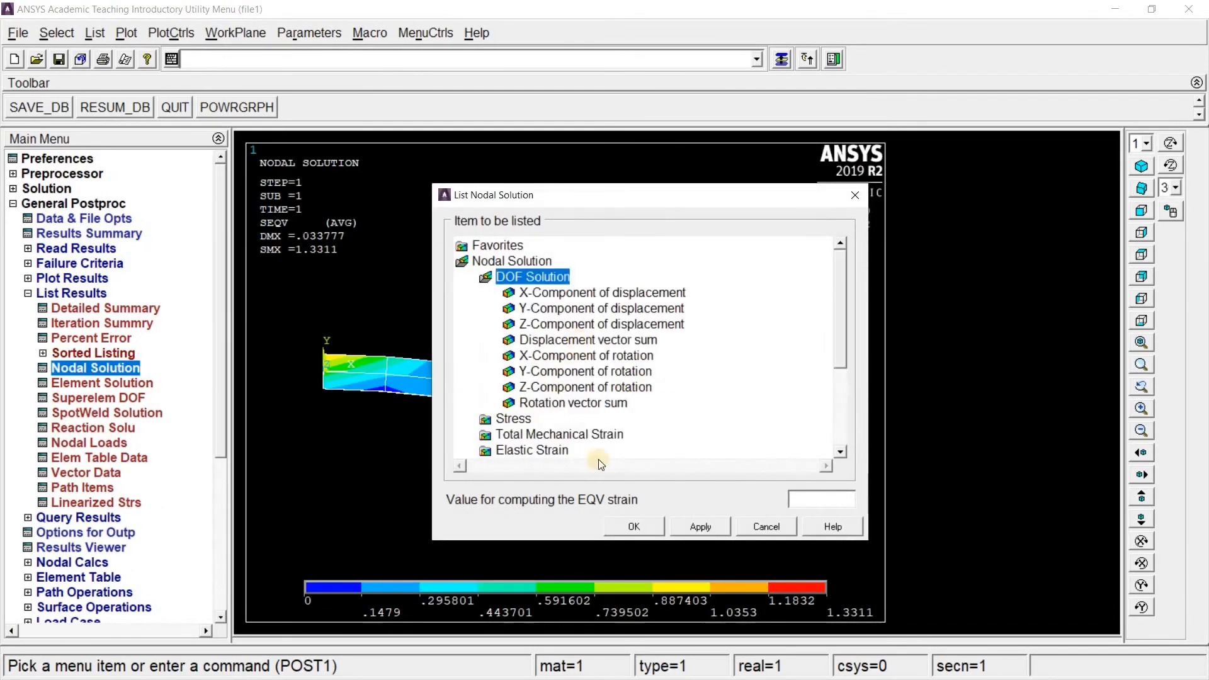
click(589, 339)
click(634, 526)
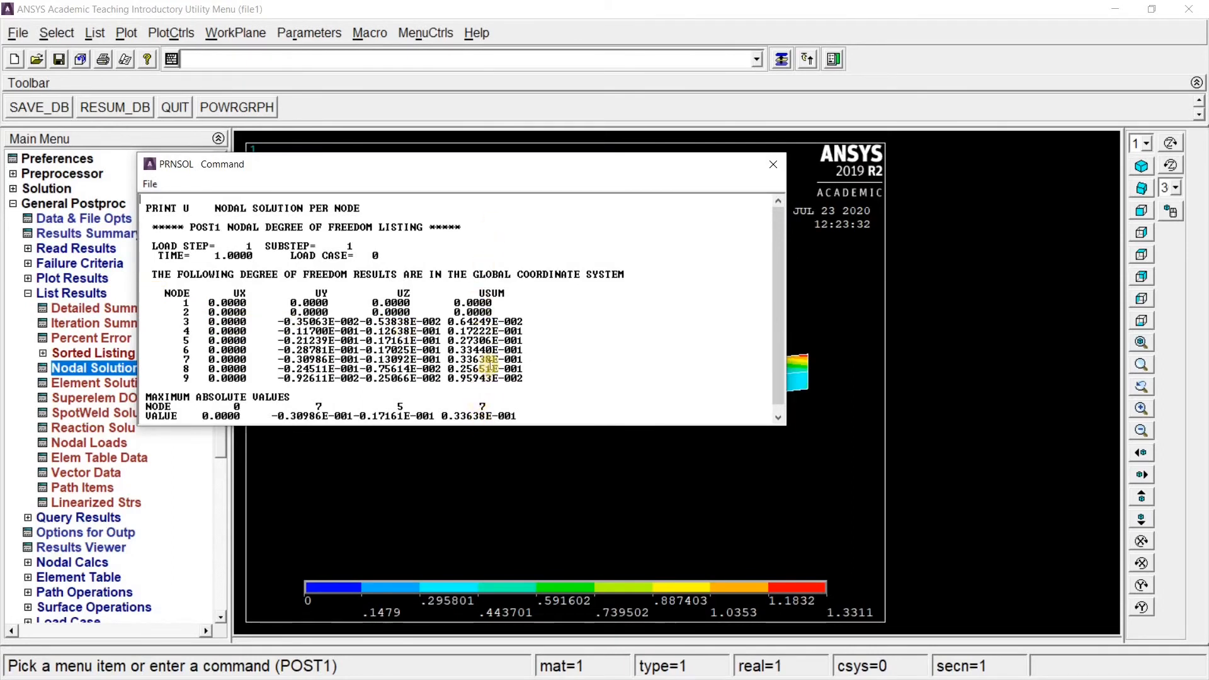
drag(779, 289, 778, 303)
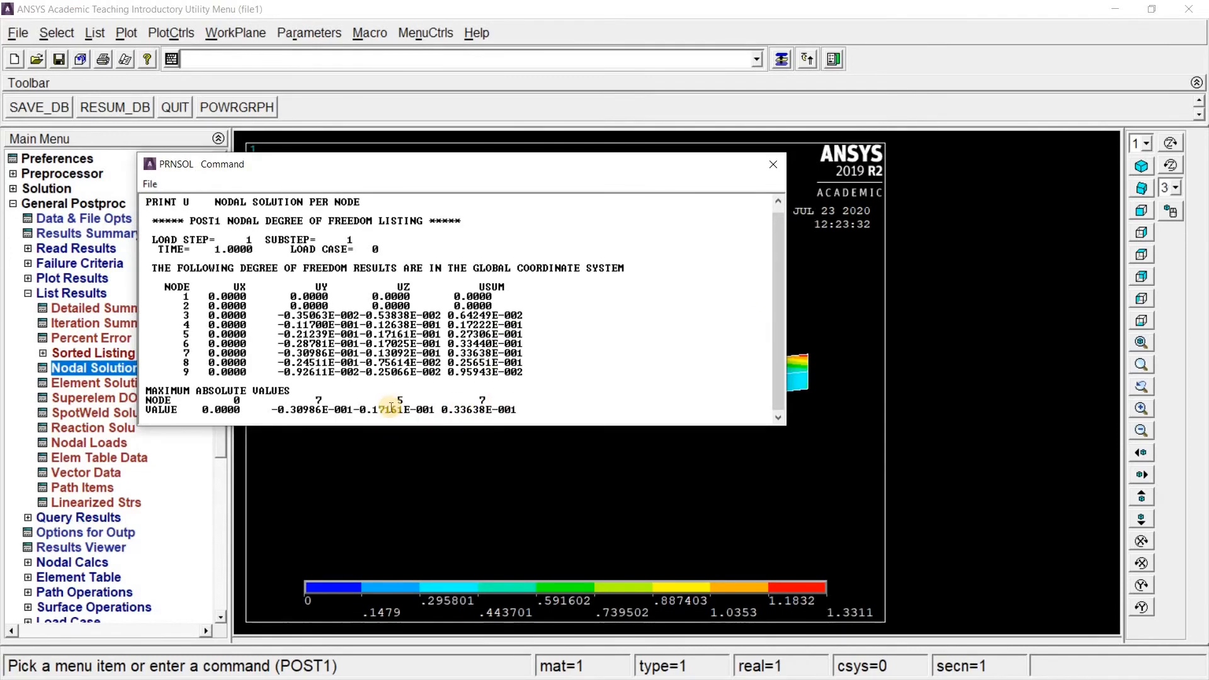
click(774, 164)
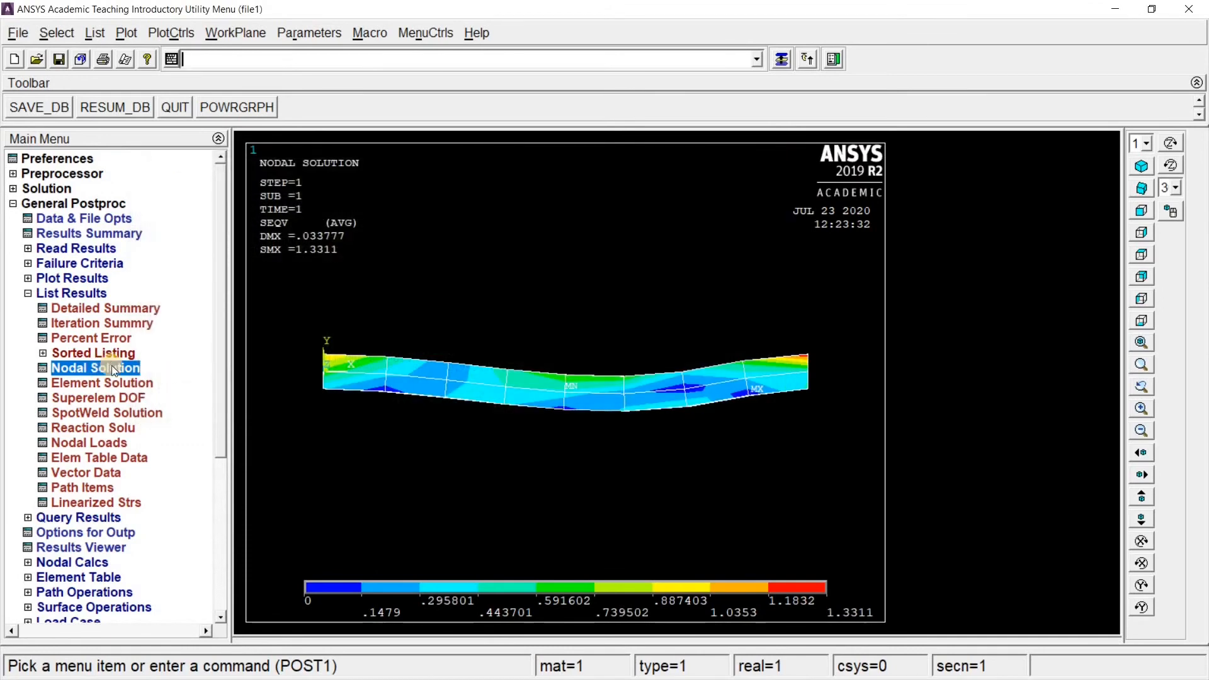
List the element solution for von Mises stress, read through to the last element, and close the listing
click(96, 383)
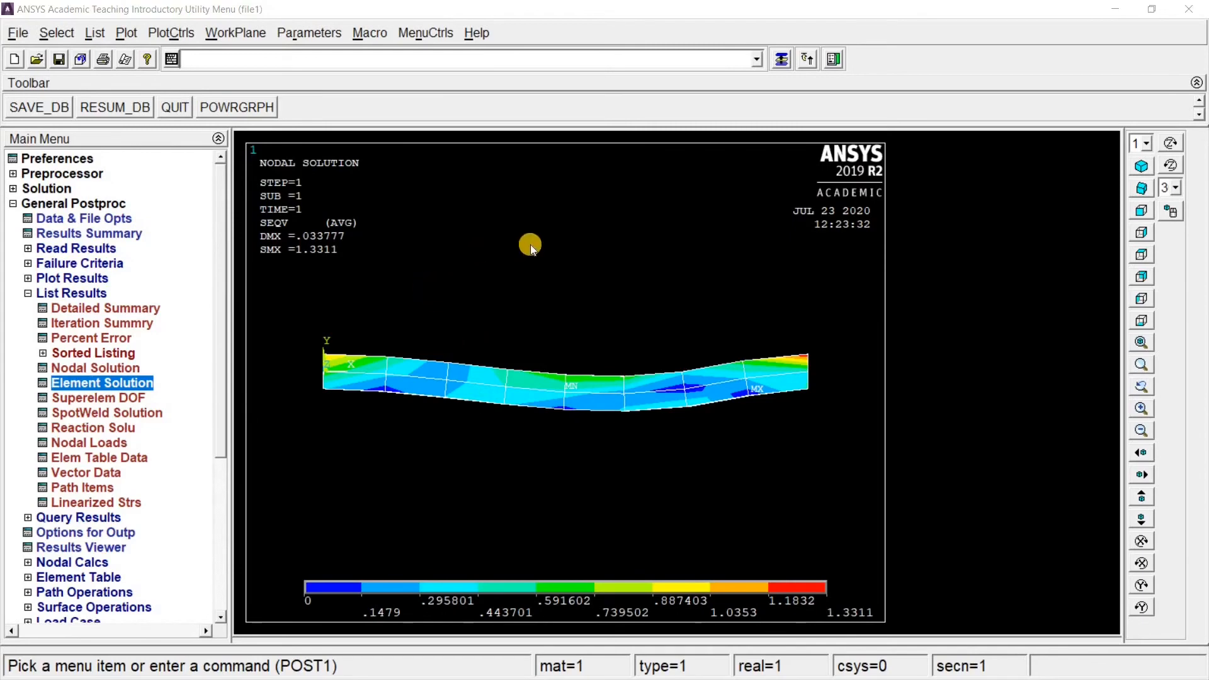
click(514, 278)
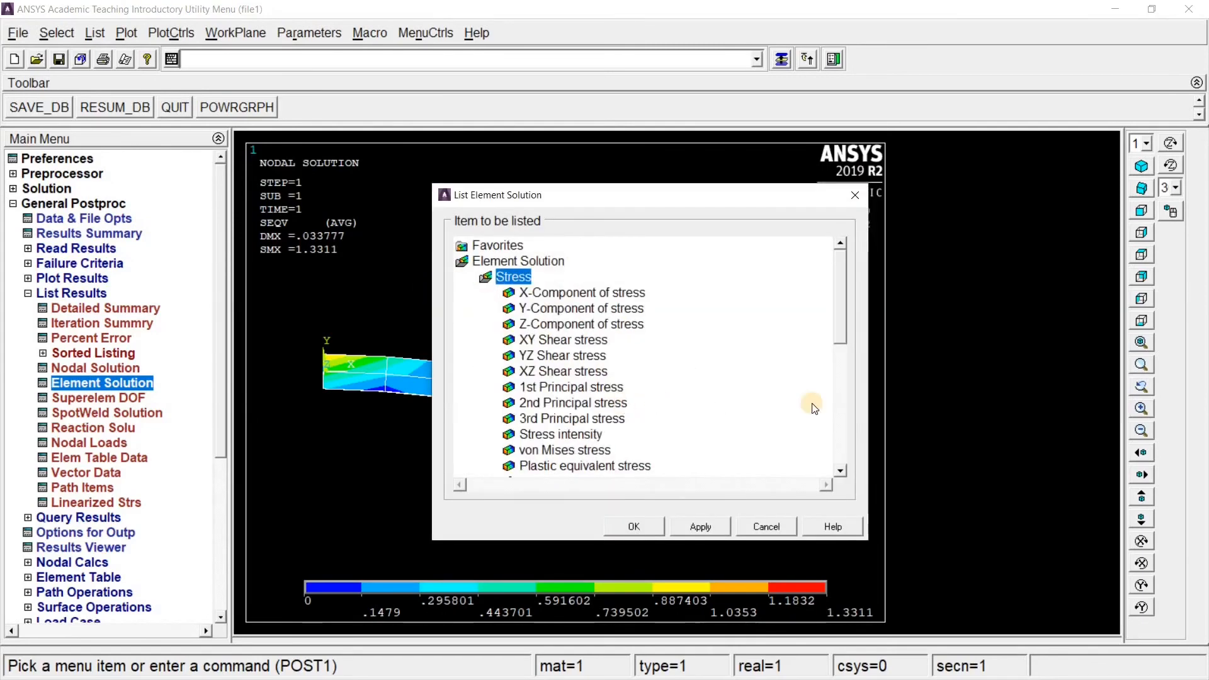
click(580, 451)
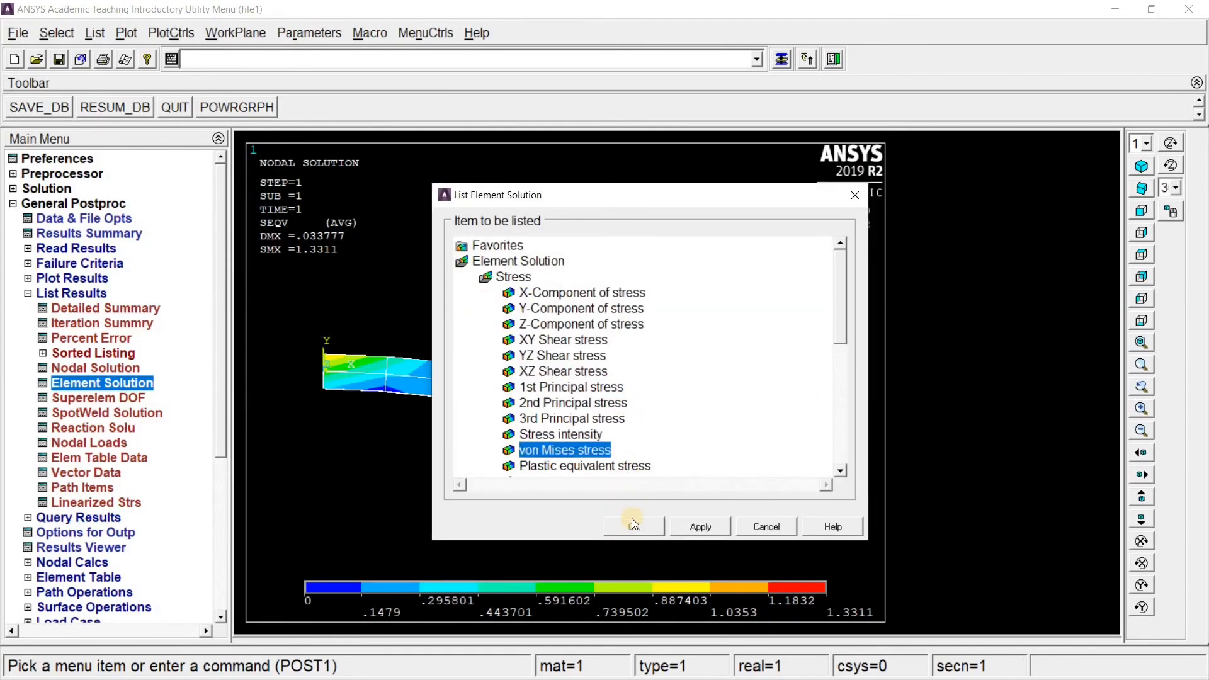
click(634, 523)
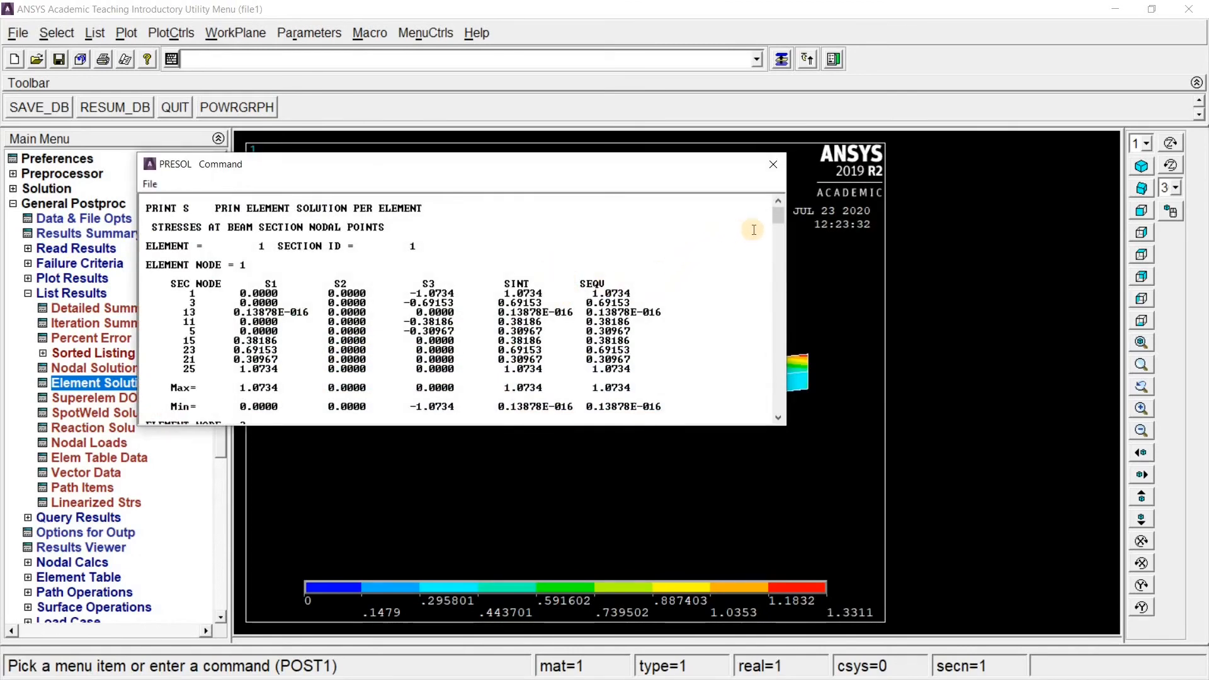
scroll(781, 224, down, 4)
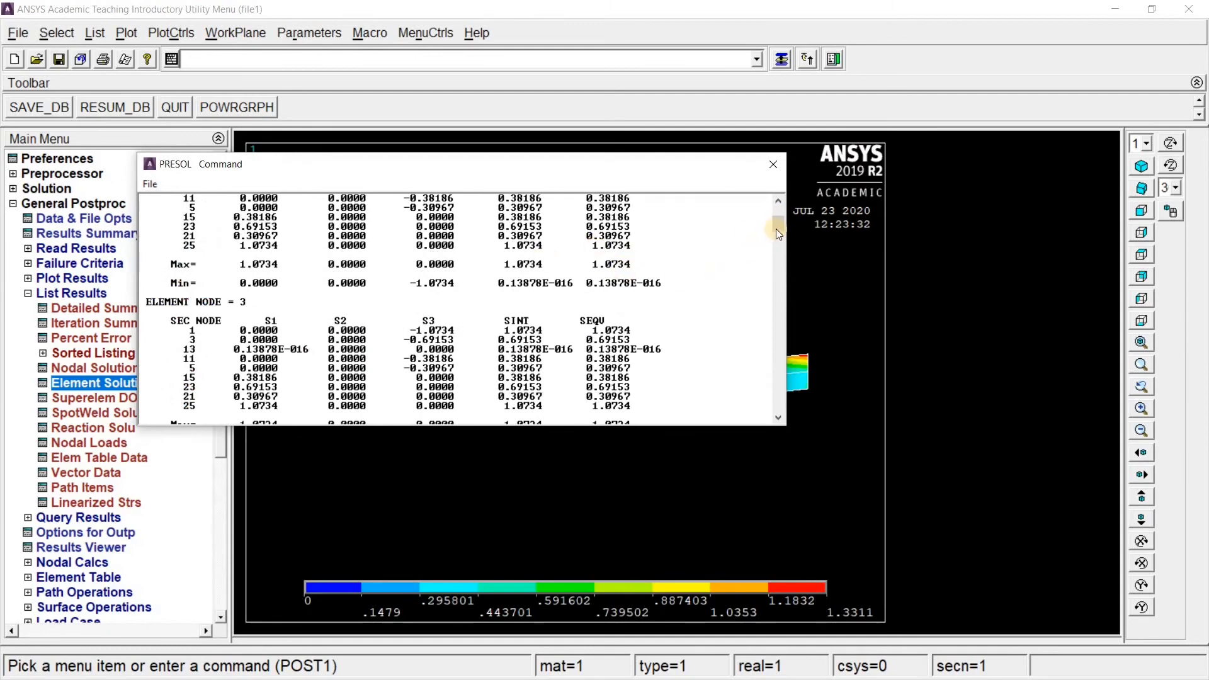
drag(776, 221, 779, 267)
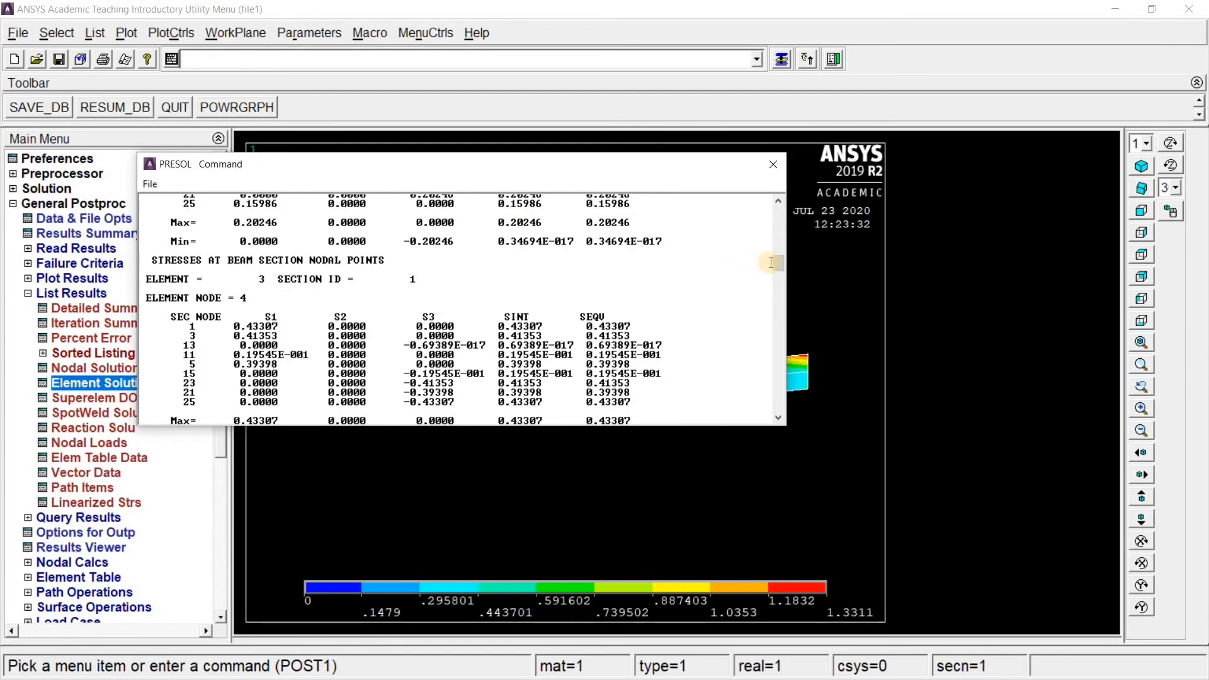
scroll(779, 317, down, 15)
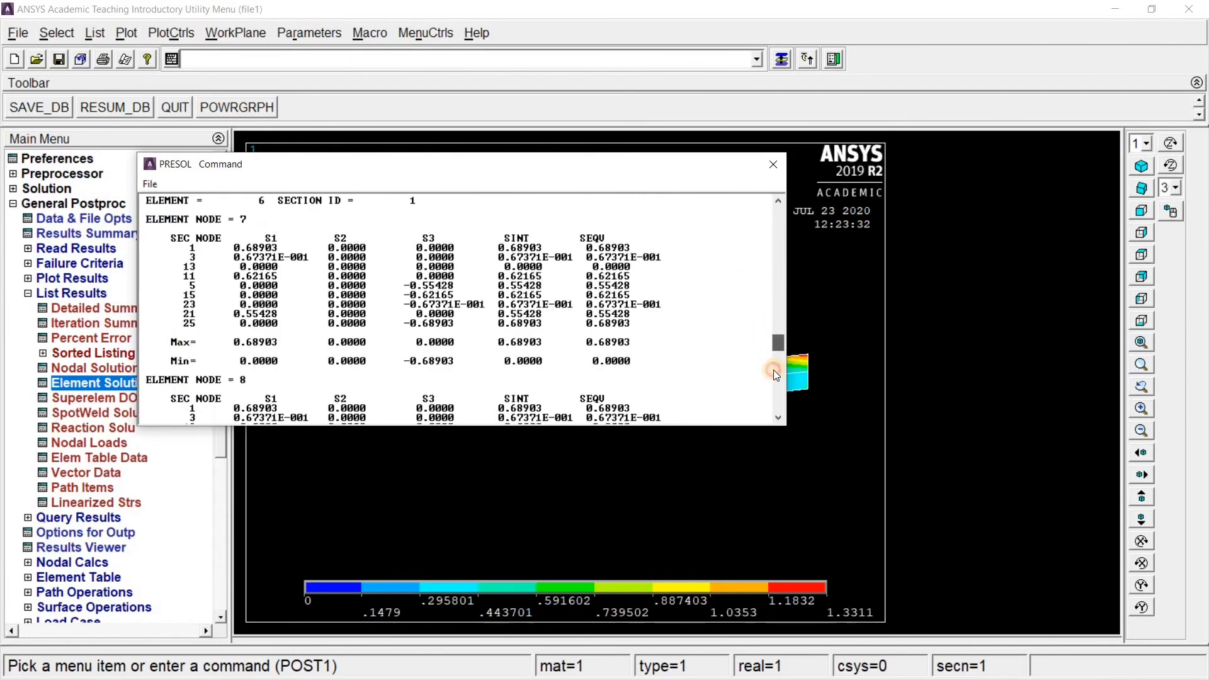
scroll(748, 407, down, 4)
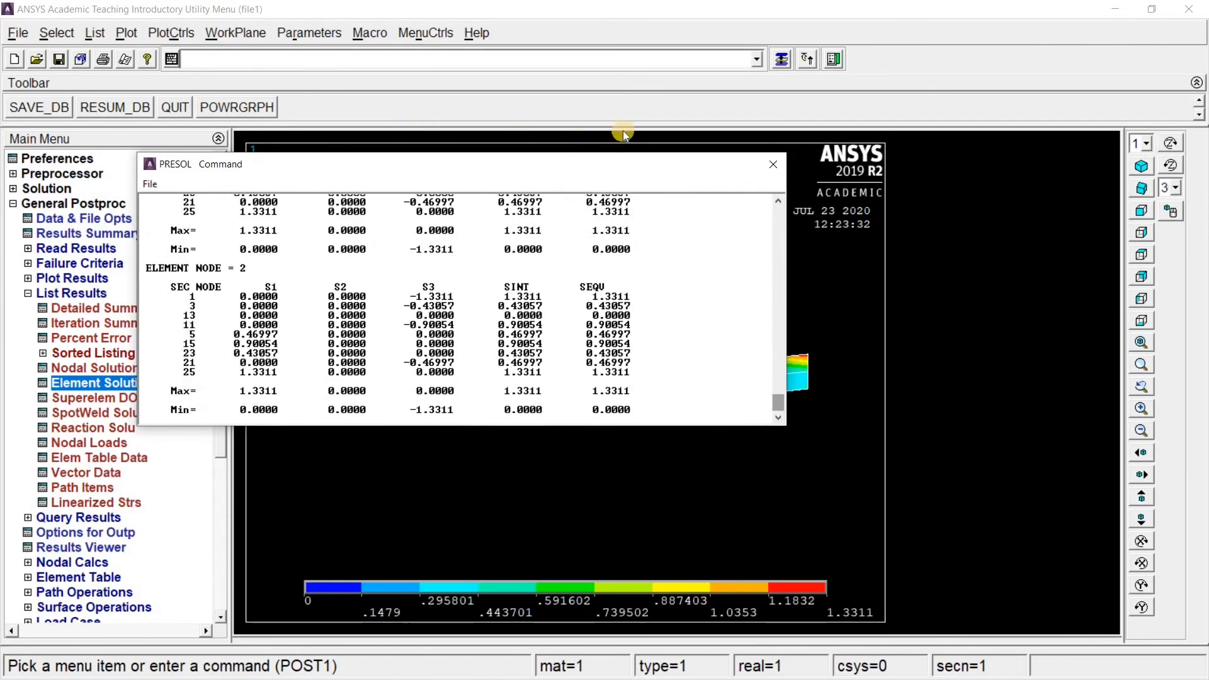
click(769, 171)
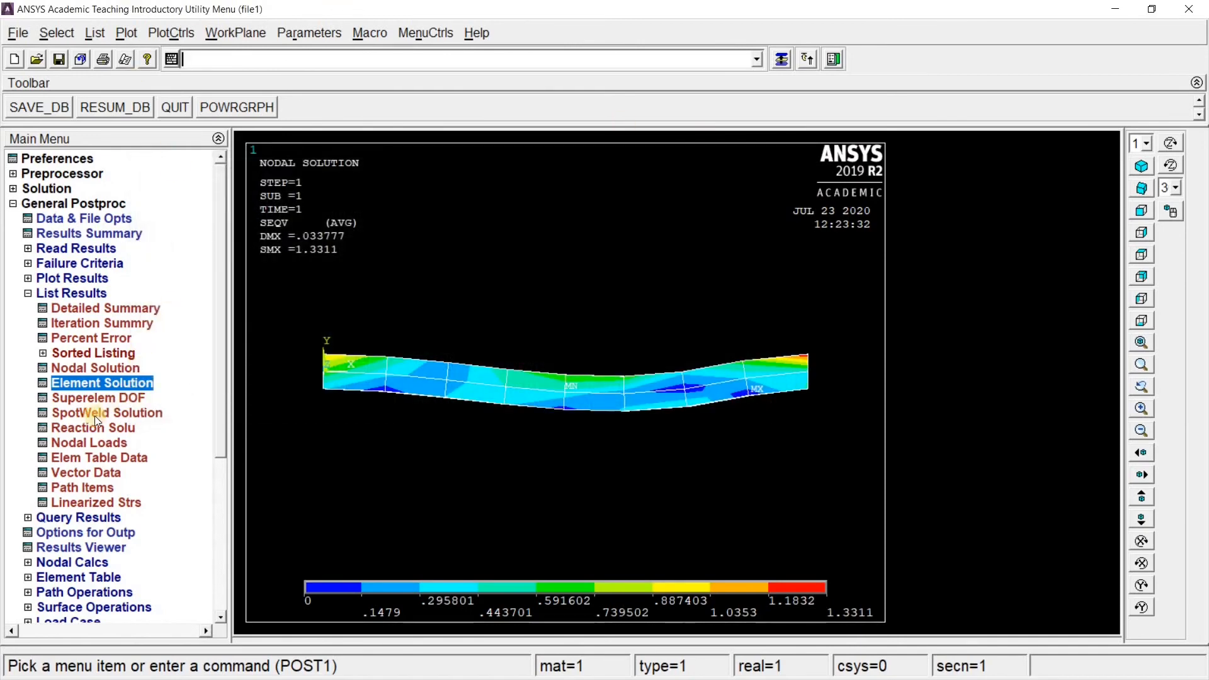
List the reaction solution for all structural forces F, review the support reactions, and close the listing
click(117, 426)
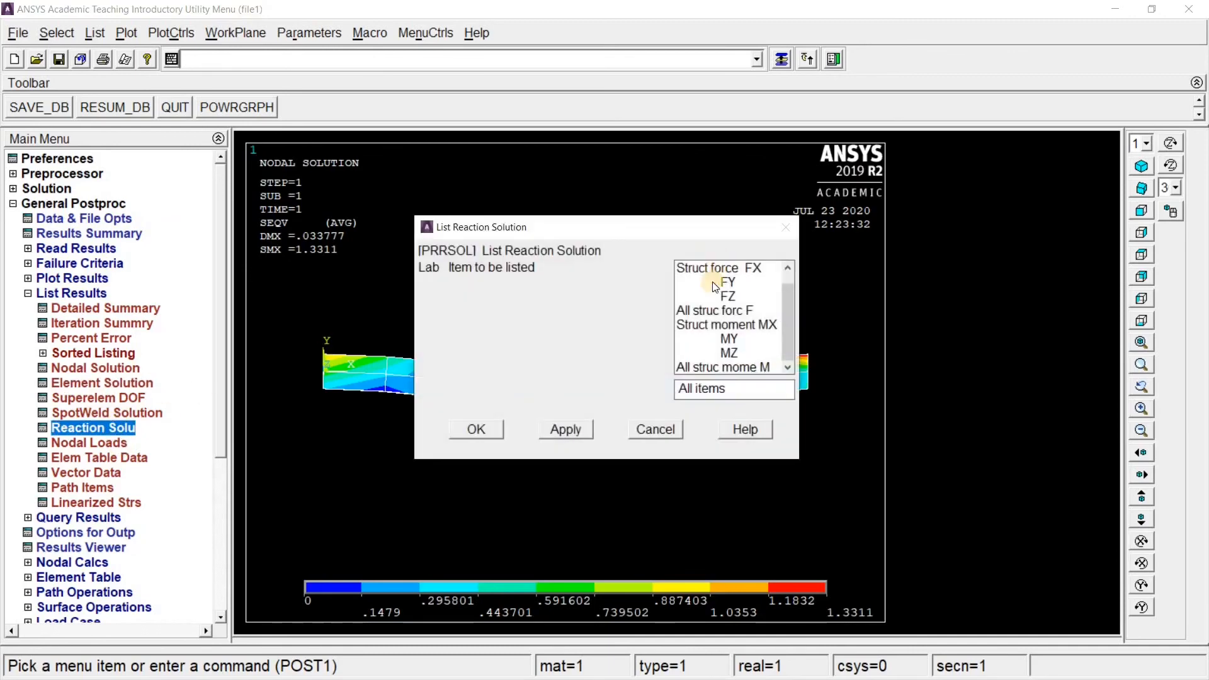
click(716, 310)
click(477, 430)
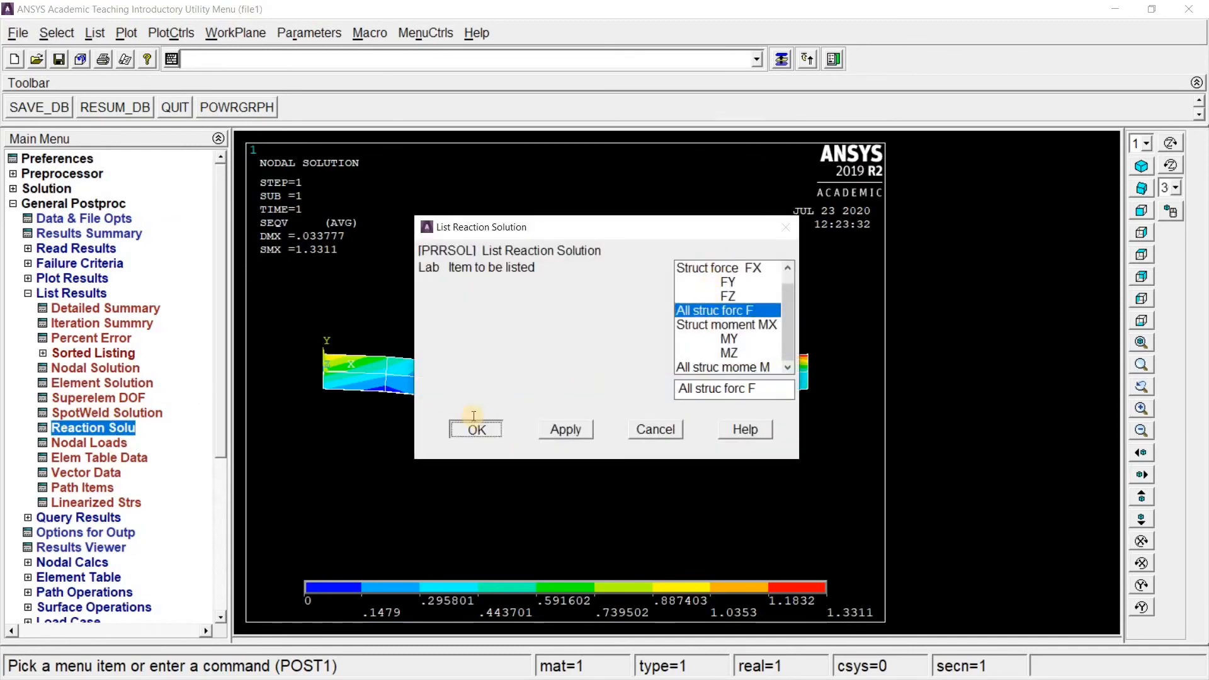
drag(296, 168, 569, 215)
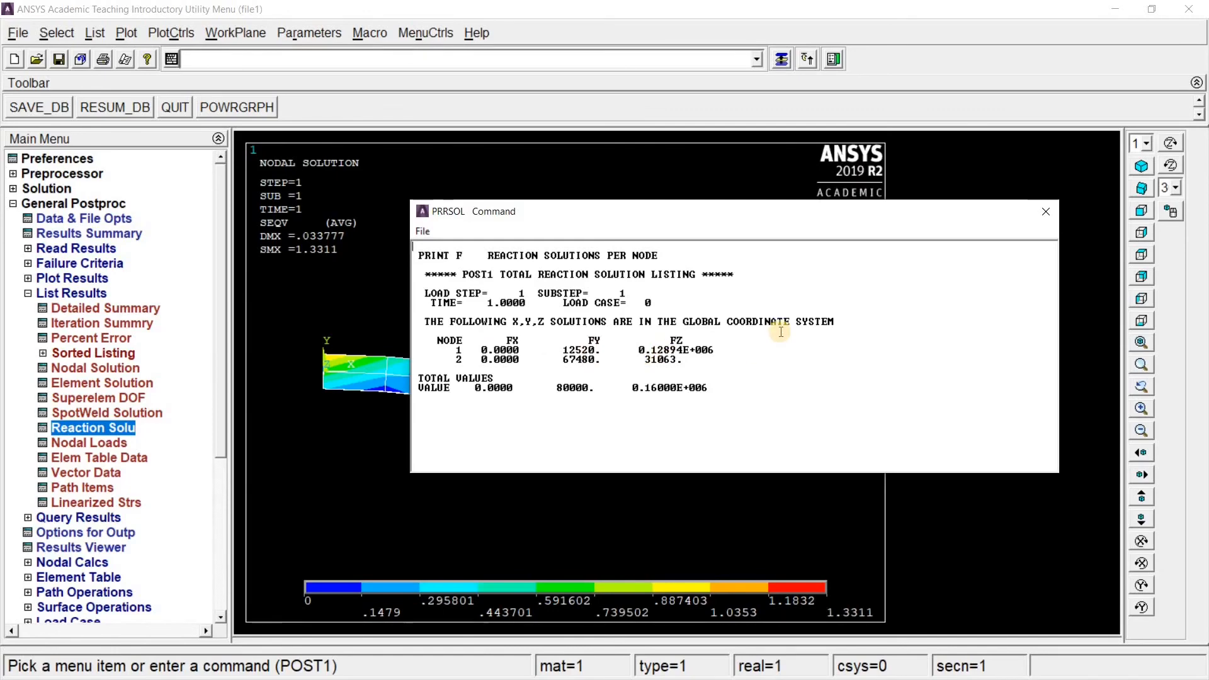
click(1046, 212)
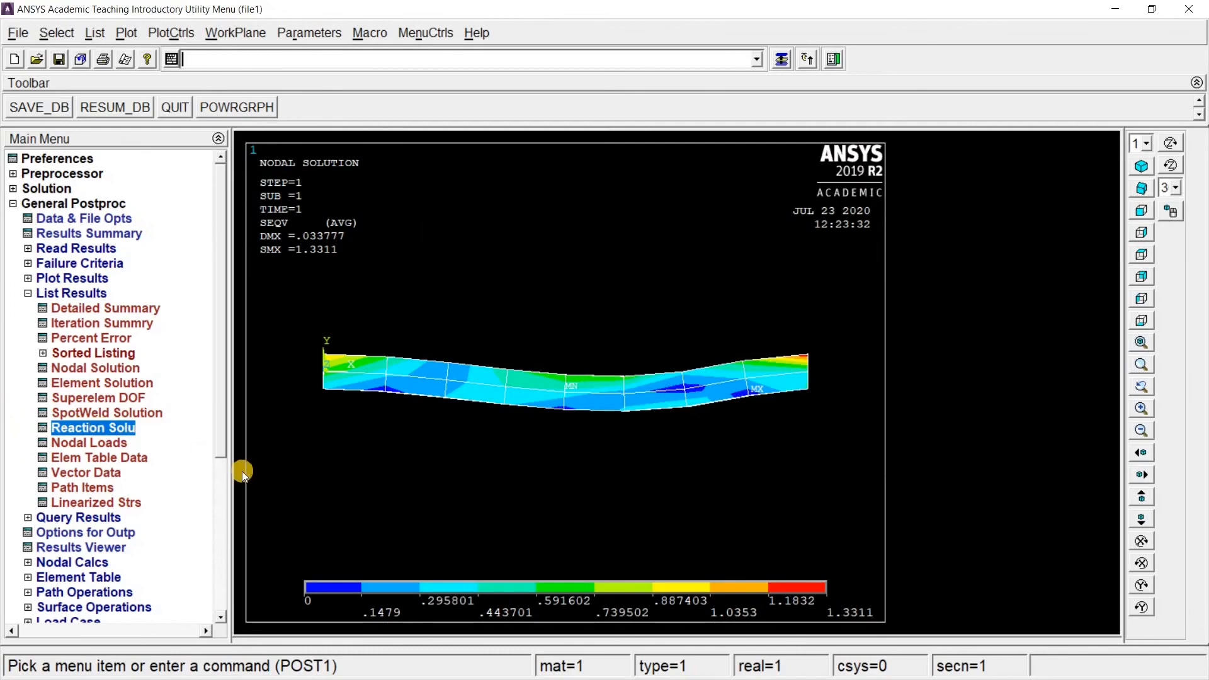